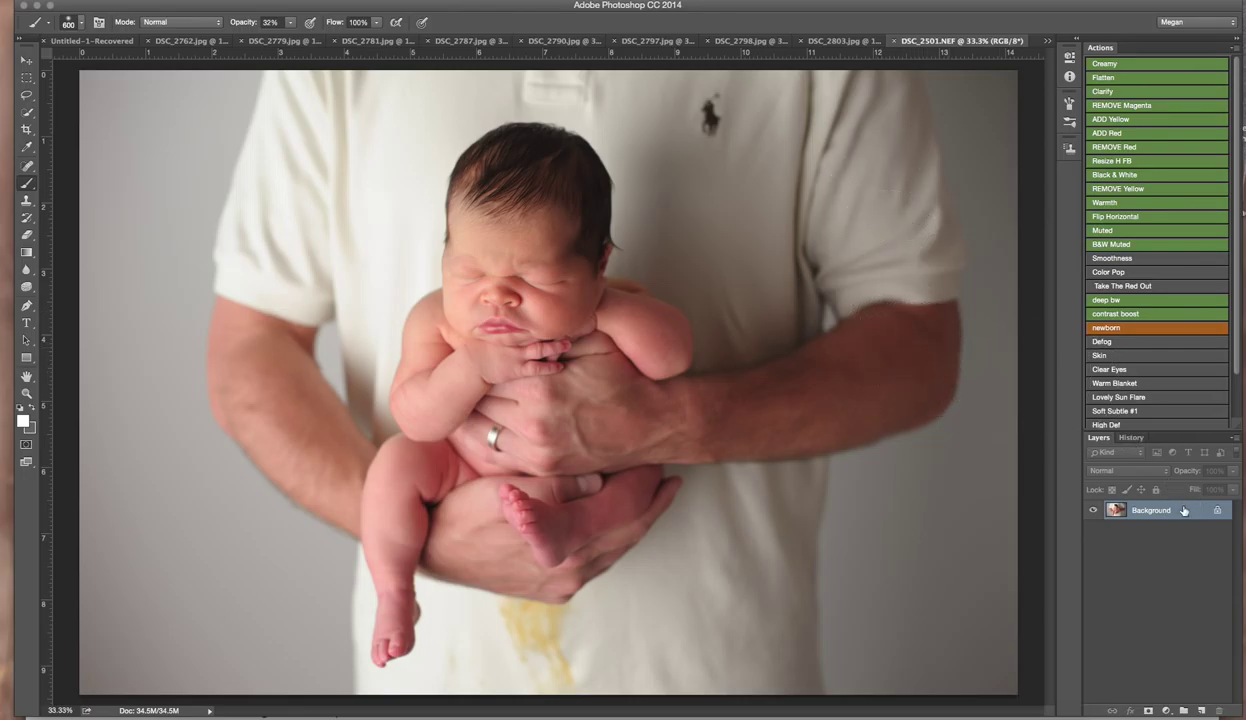
Step: Heal away the shirt logo on a duplicate layer, merge down, and duplicate again
key("ctrl+j")
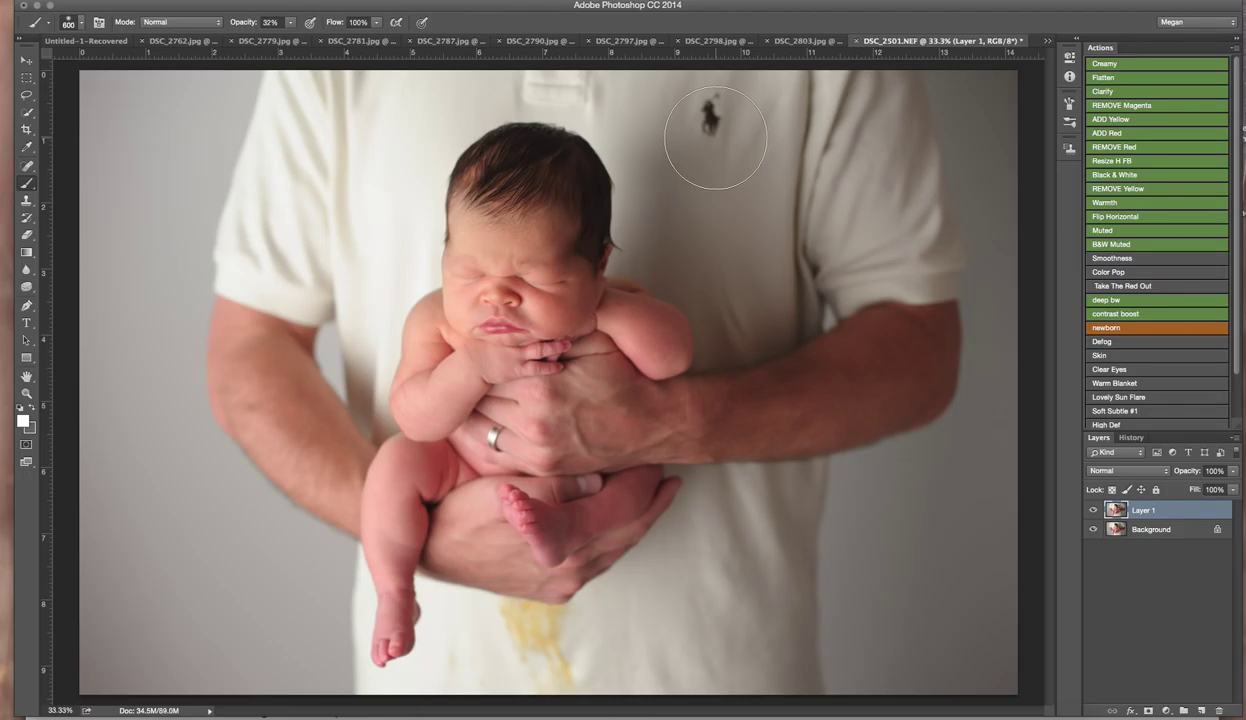
key("j")
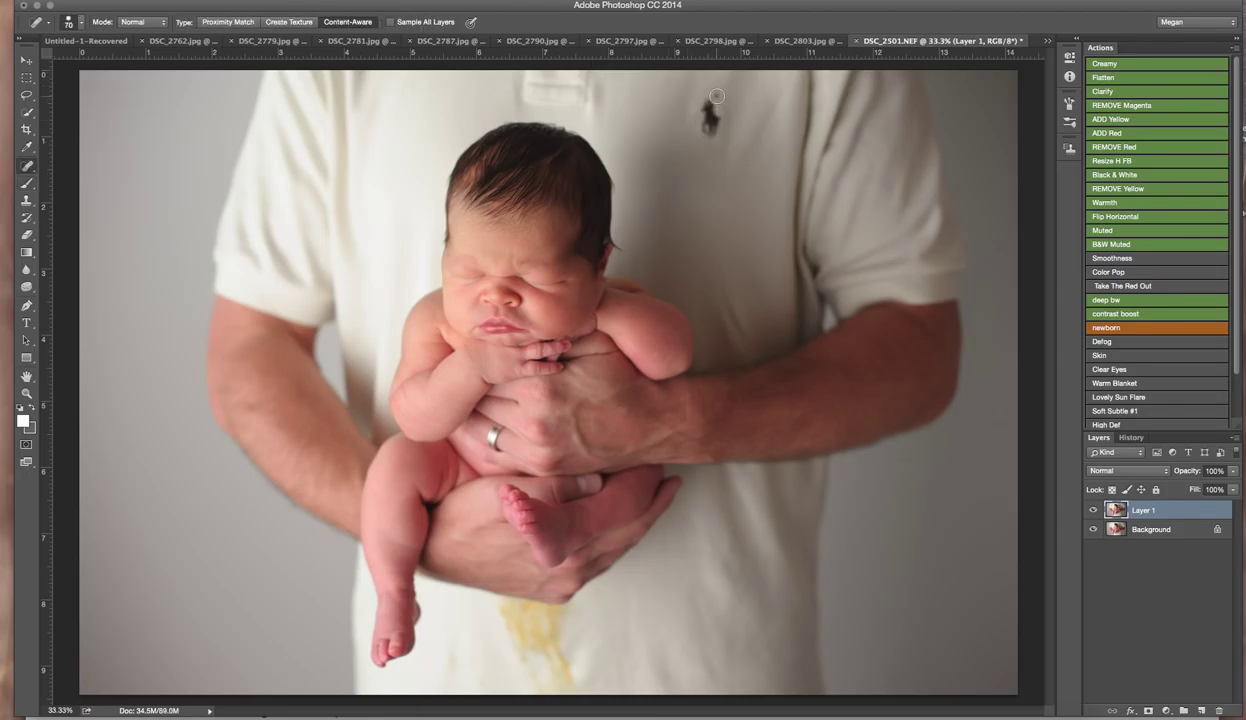
mouse_move(717, 95)
left_mouse_down()
mouse_move(714, 116)
mouse_move(695, 118)
left_mouse_up()
key("ctrl+e")
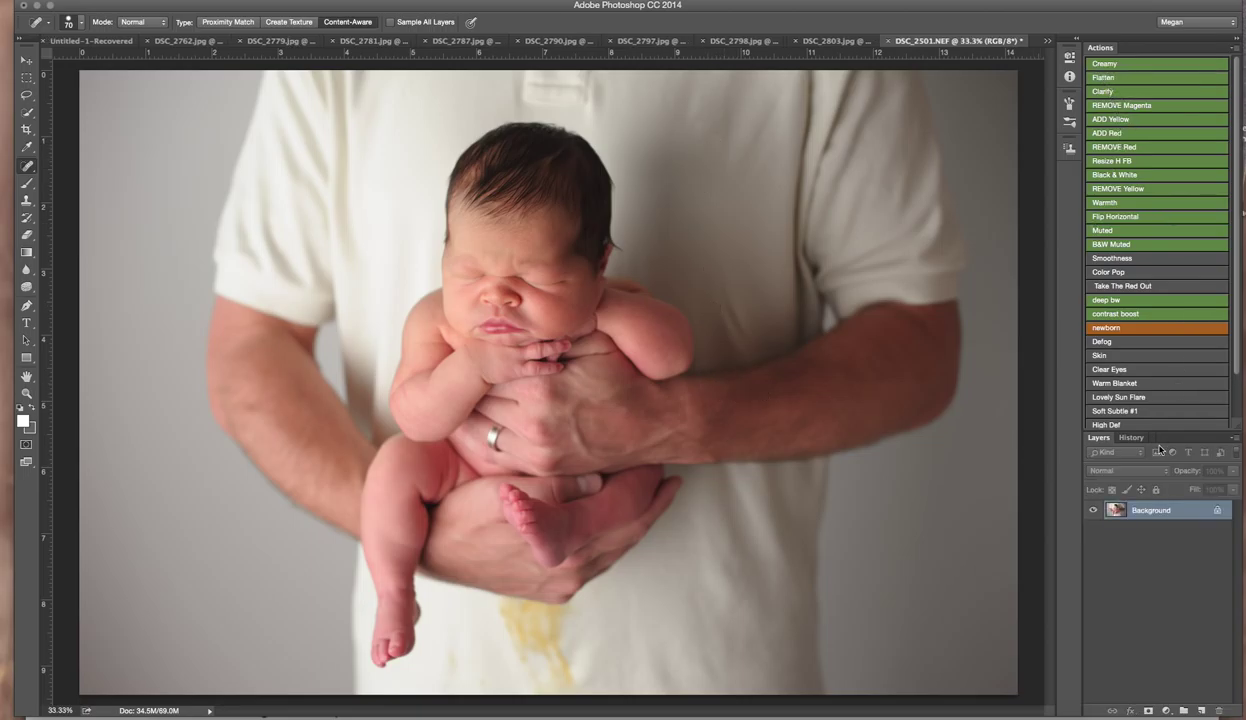
key("ctrl+j")
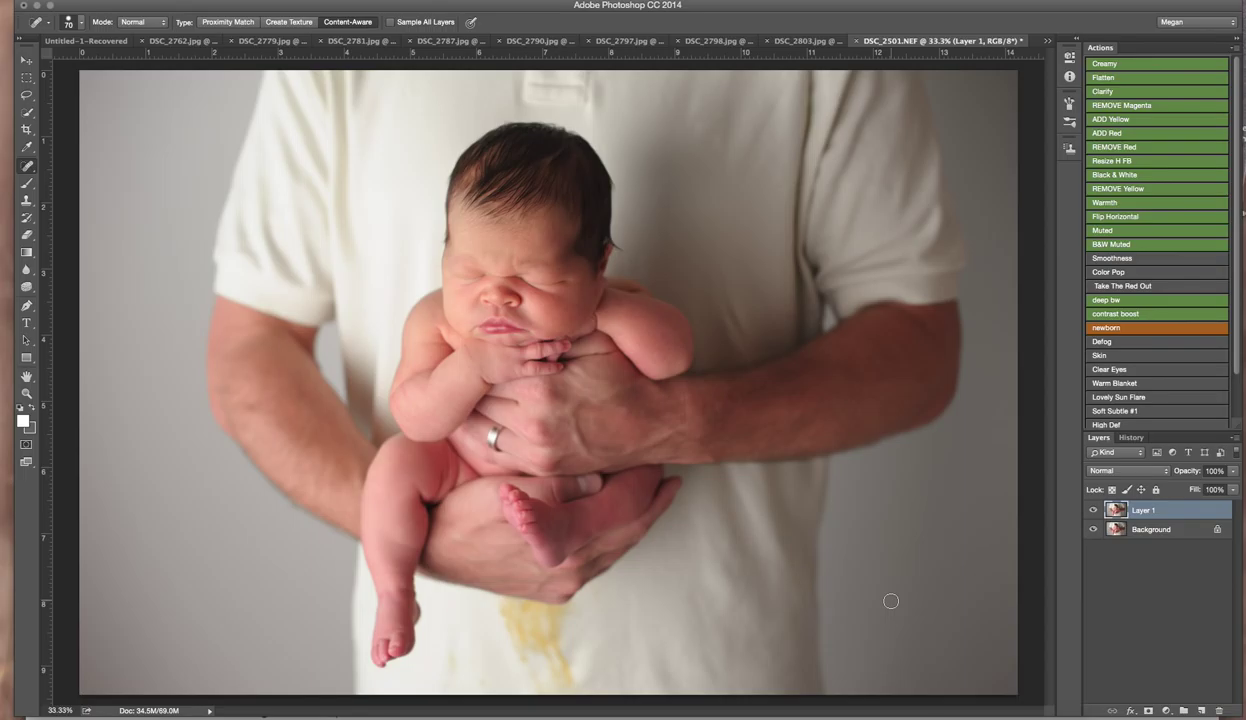
Step: Zoom in on the yellow shirt stain below the baby's feet
key("s")
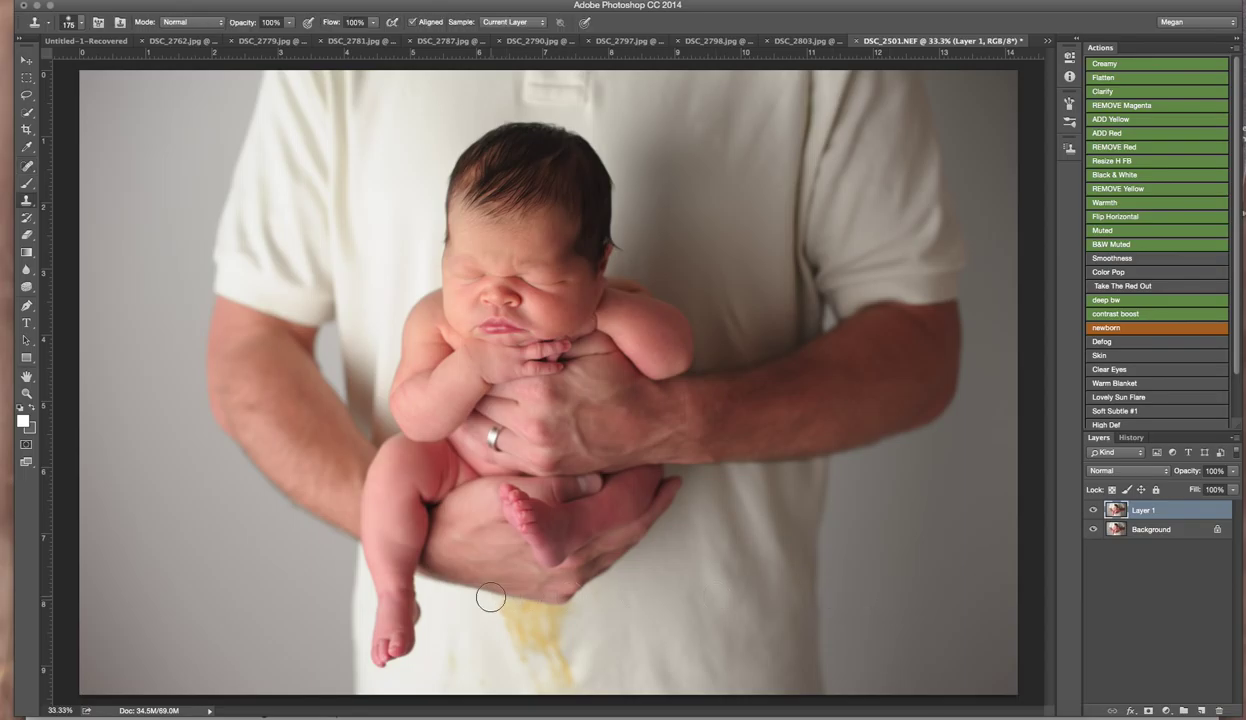
key("z")
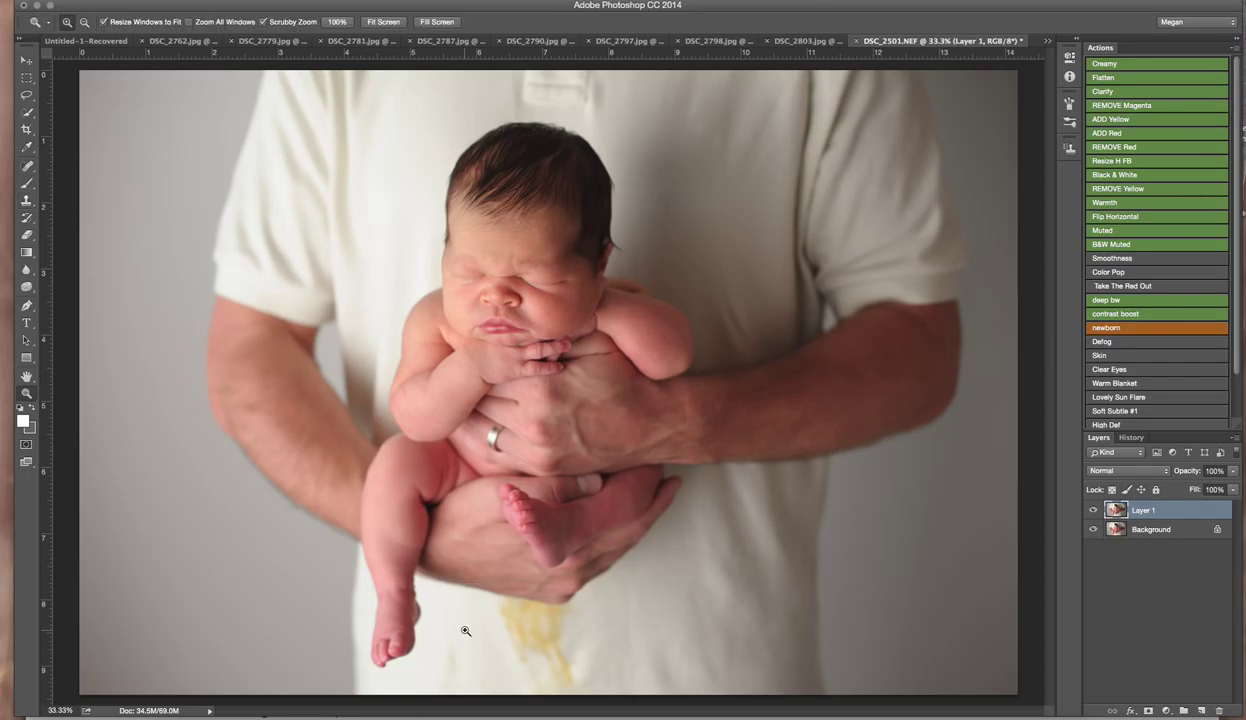
left_click(465, 630)
scroll(465, 630, "down", 5)
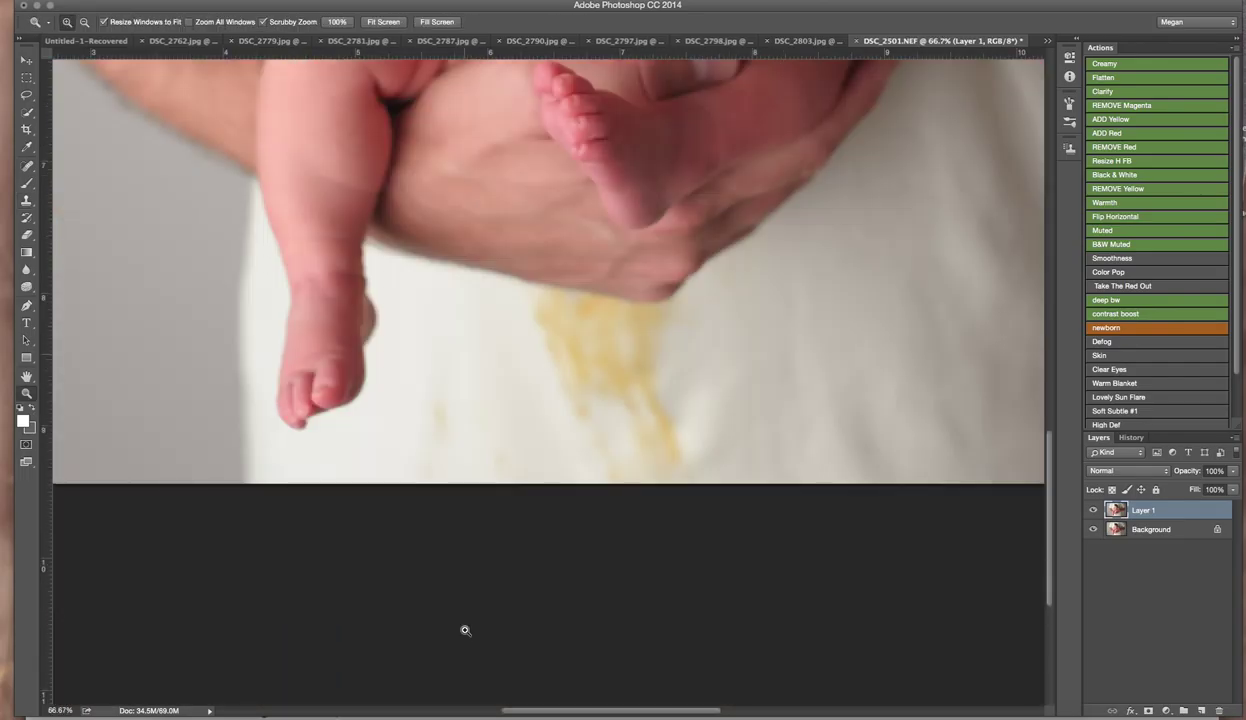
left_click(500, 382, "alt")
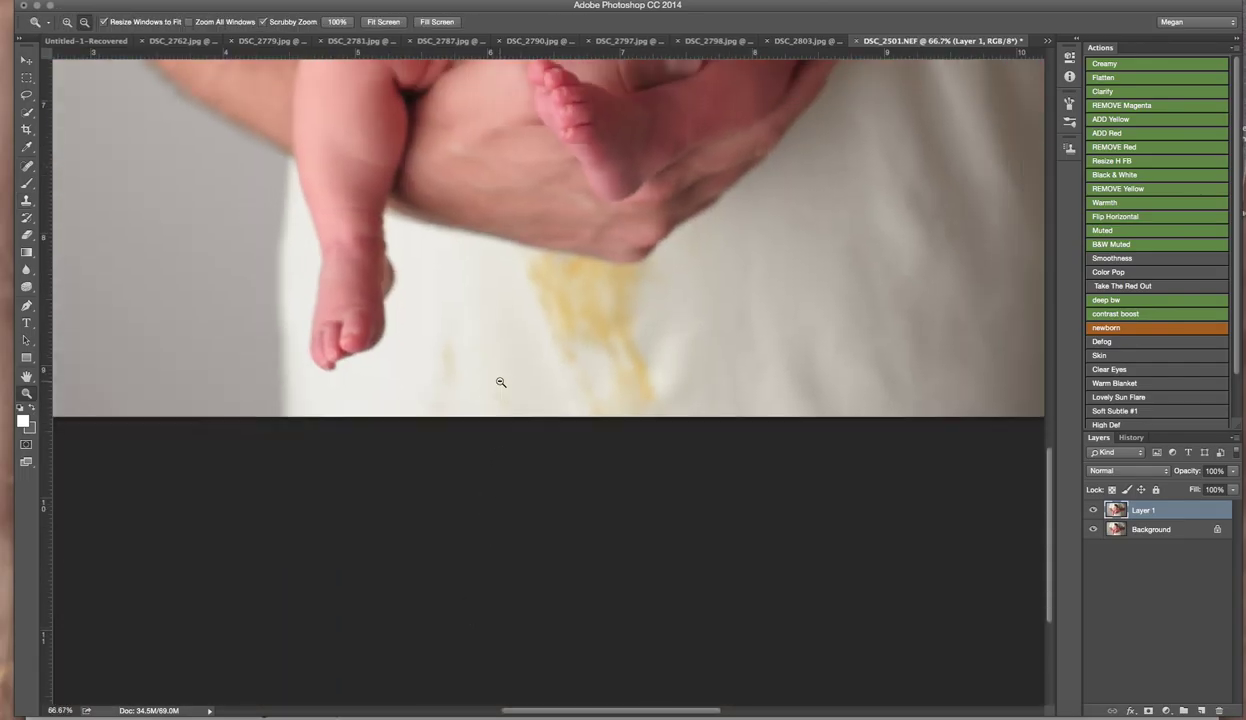
key("s")
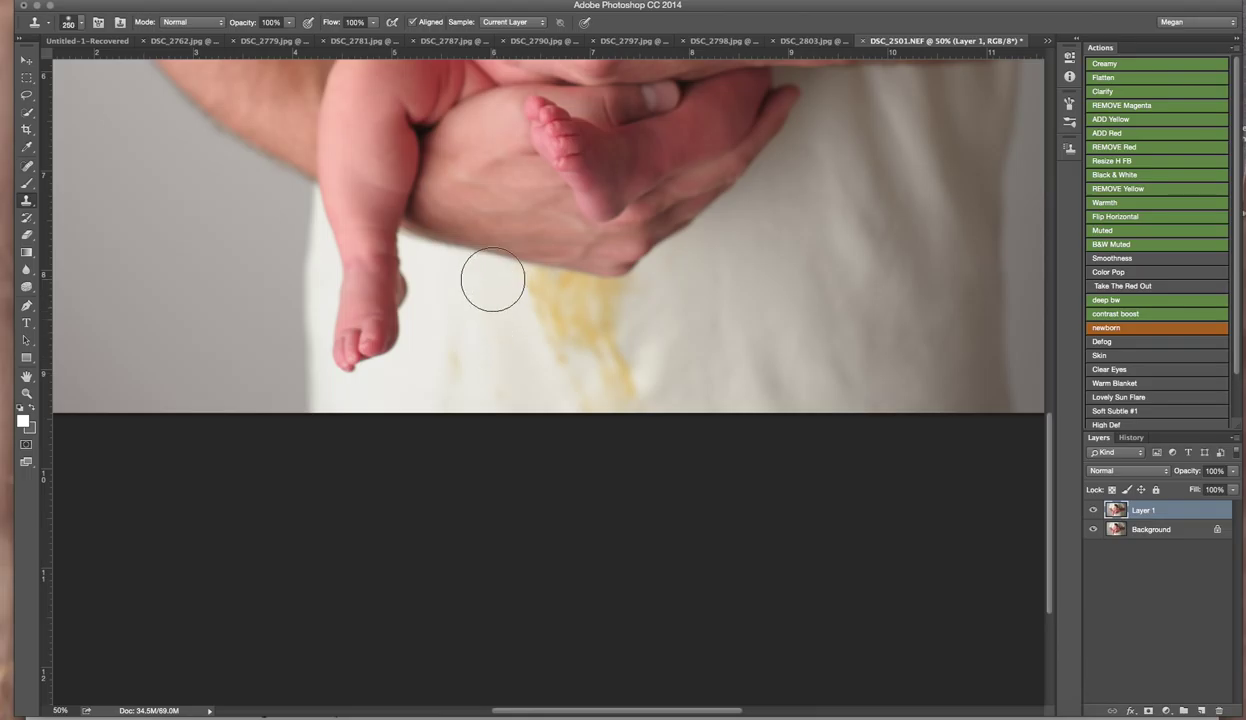
Step: Clone clean shirt fabric over the yellow stain, sampling several clean source spots
left_click_drag(535, 262, 548, 356)
left_click(483, 325, "alt")
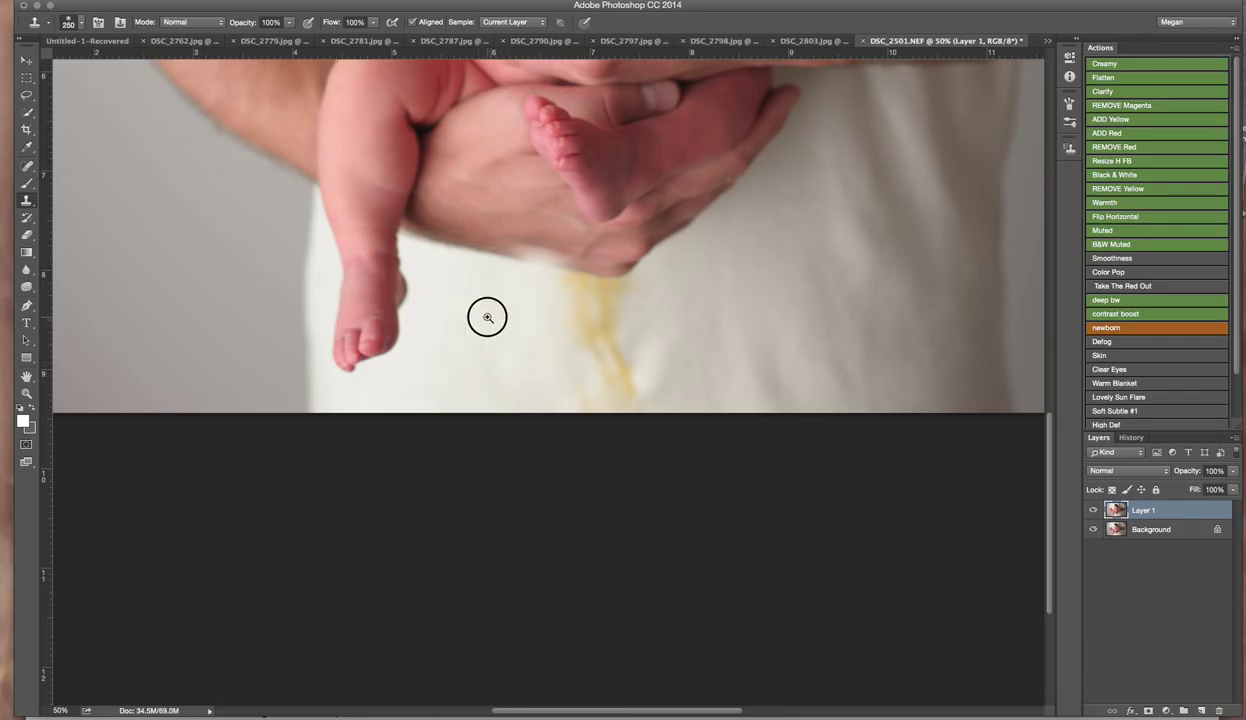
left_click_drag(571, 299, 584, 348)
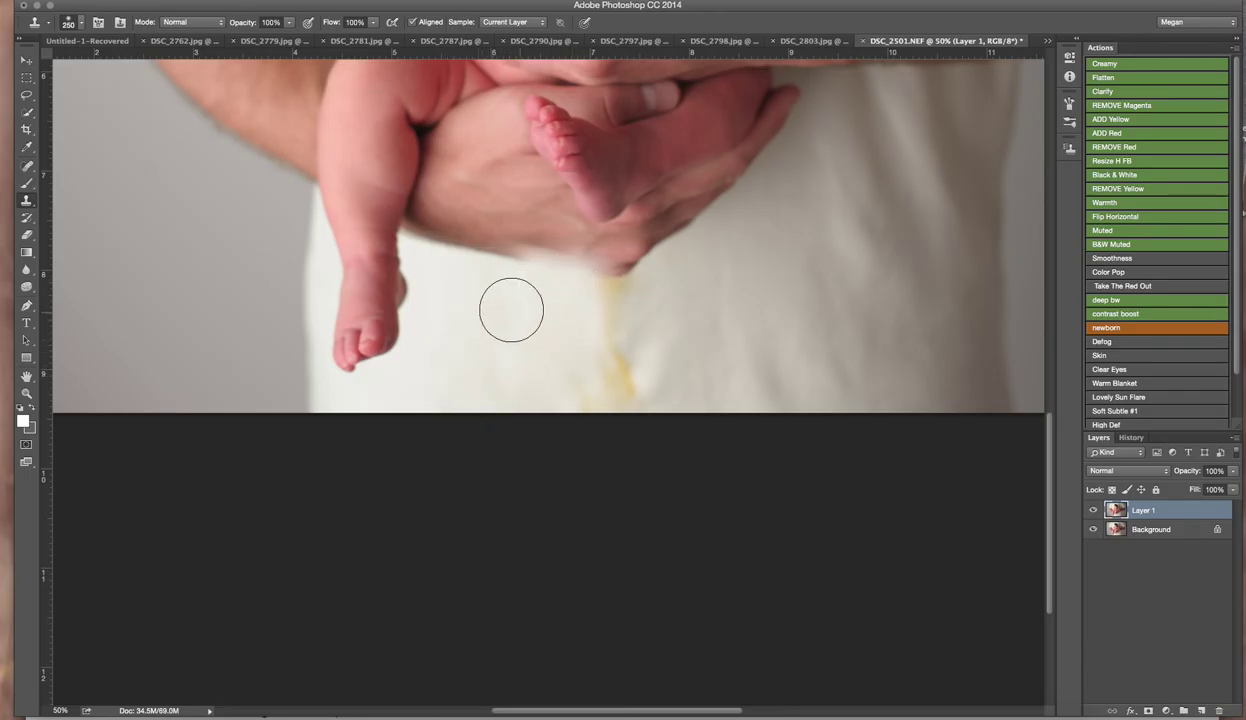
left_click(689, 296, "alt")
left_click_drag(617, 272, 648, 389)
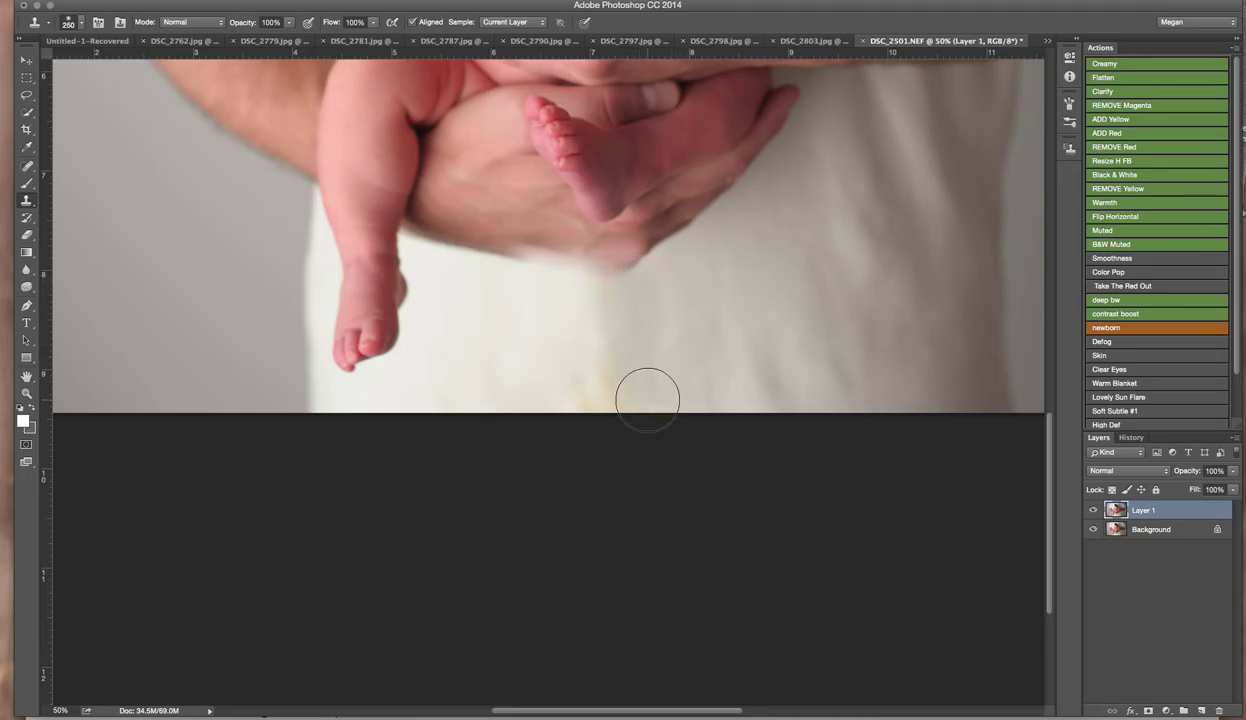
left_click(505, 330, "alt")
left_click_drag(571, 366, 598, 436)
left_click(533, 296, "alt")
left_click_drag(598, 302, 612, 378)
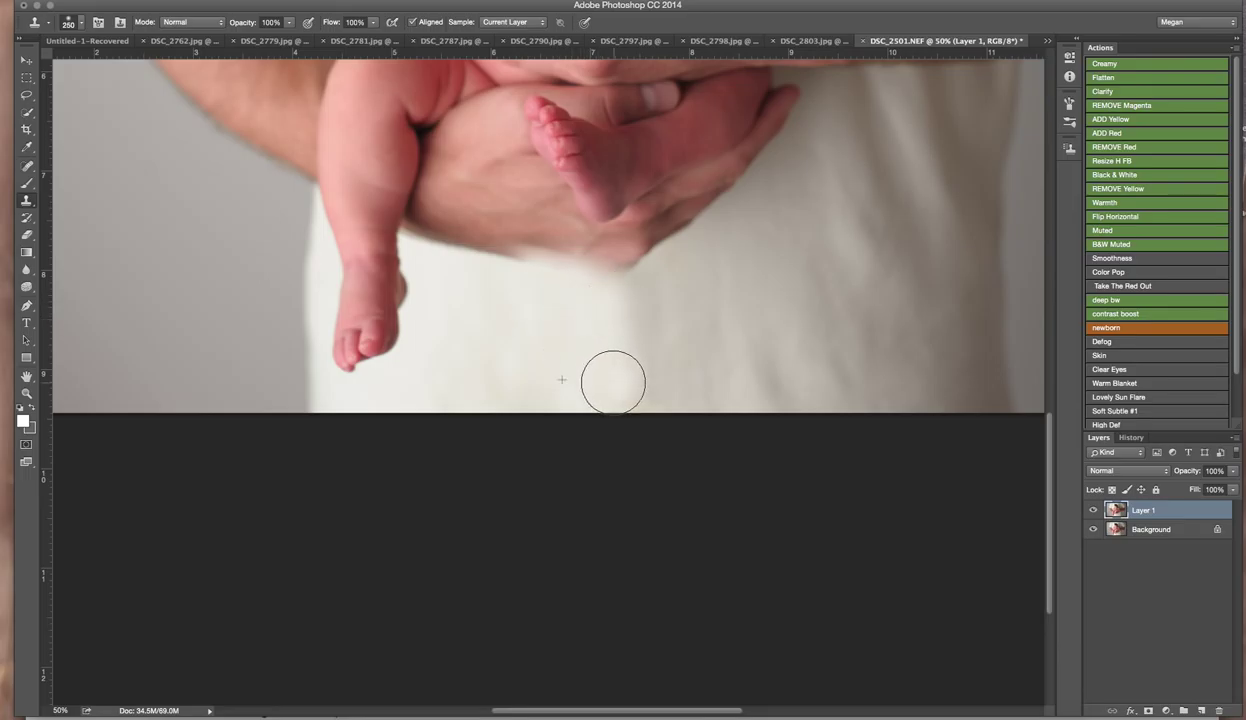
left_click(658, 309, "alt")
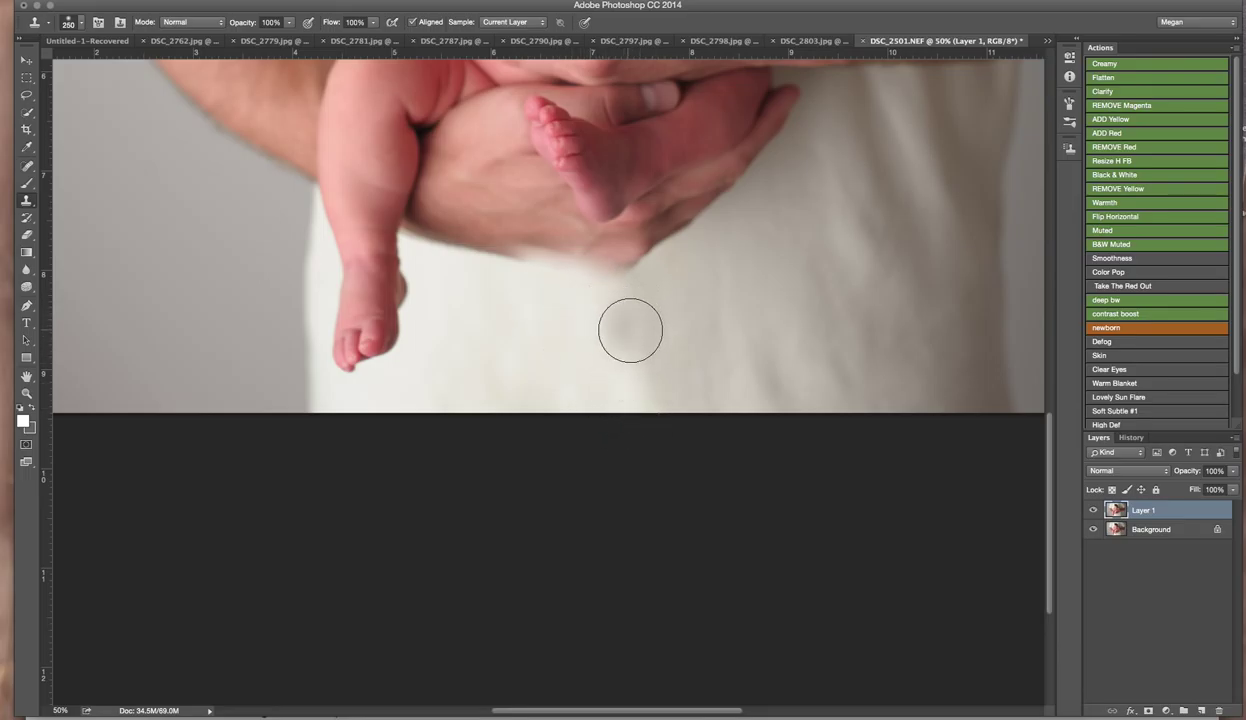
left_click(565, 342, "alt")
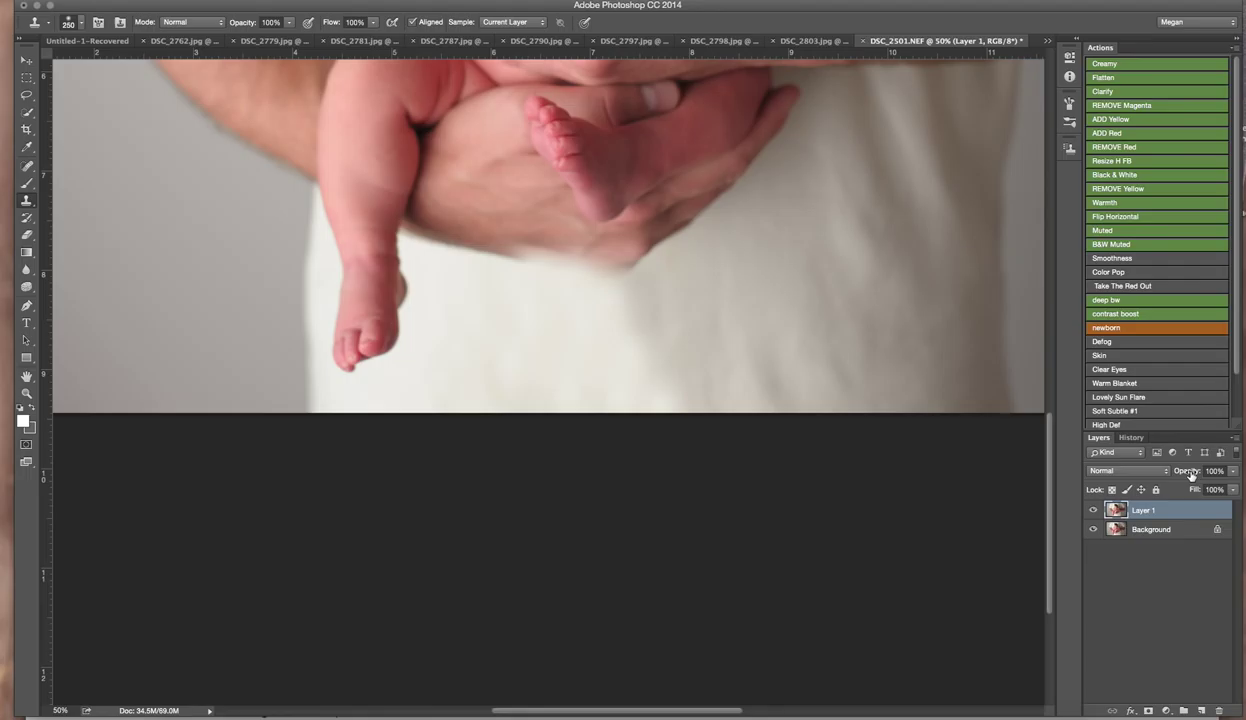
Step: Erase along the hand's lower edge on Layer 1, checking at reduced opacity, then restore 100%
left_click_drag(1190, 476, 1150, 480)
key("e")
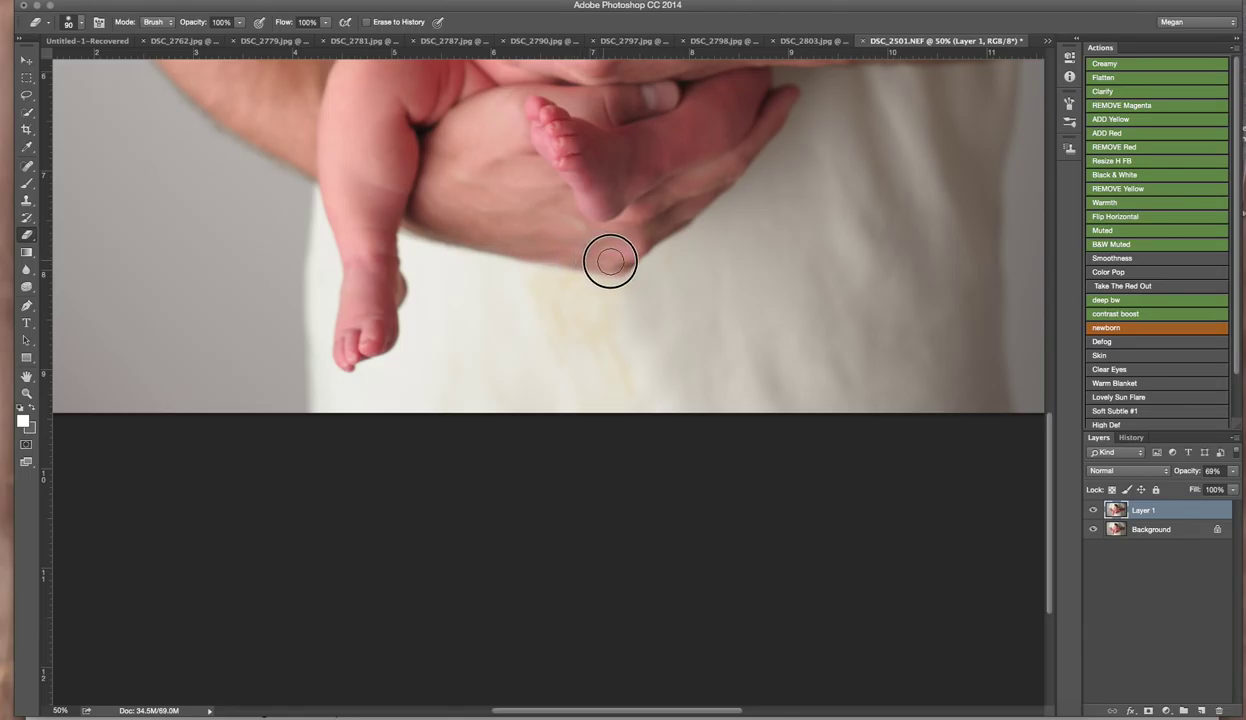
left_click_drag(610, 261, 528, 242)
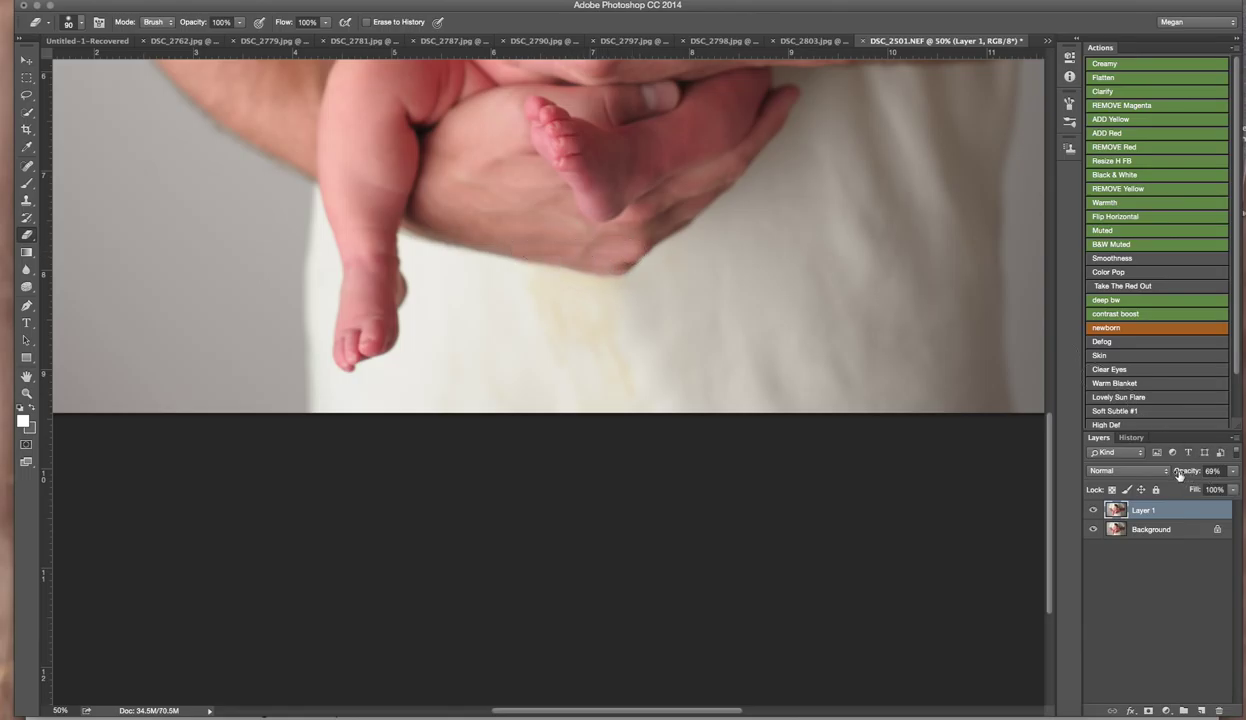
left_click_drag(1179, 476, 1230, 468)
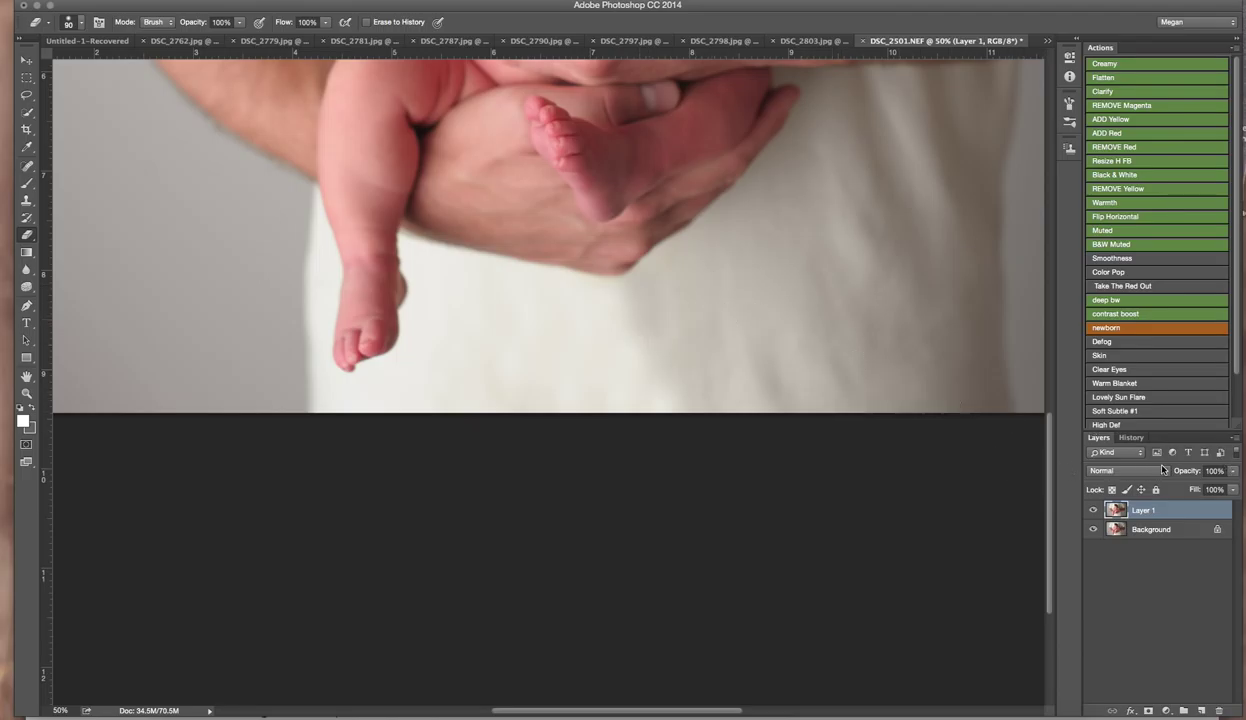
left_click_drag(1189, 475, 1188, 476)
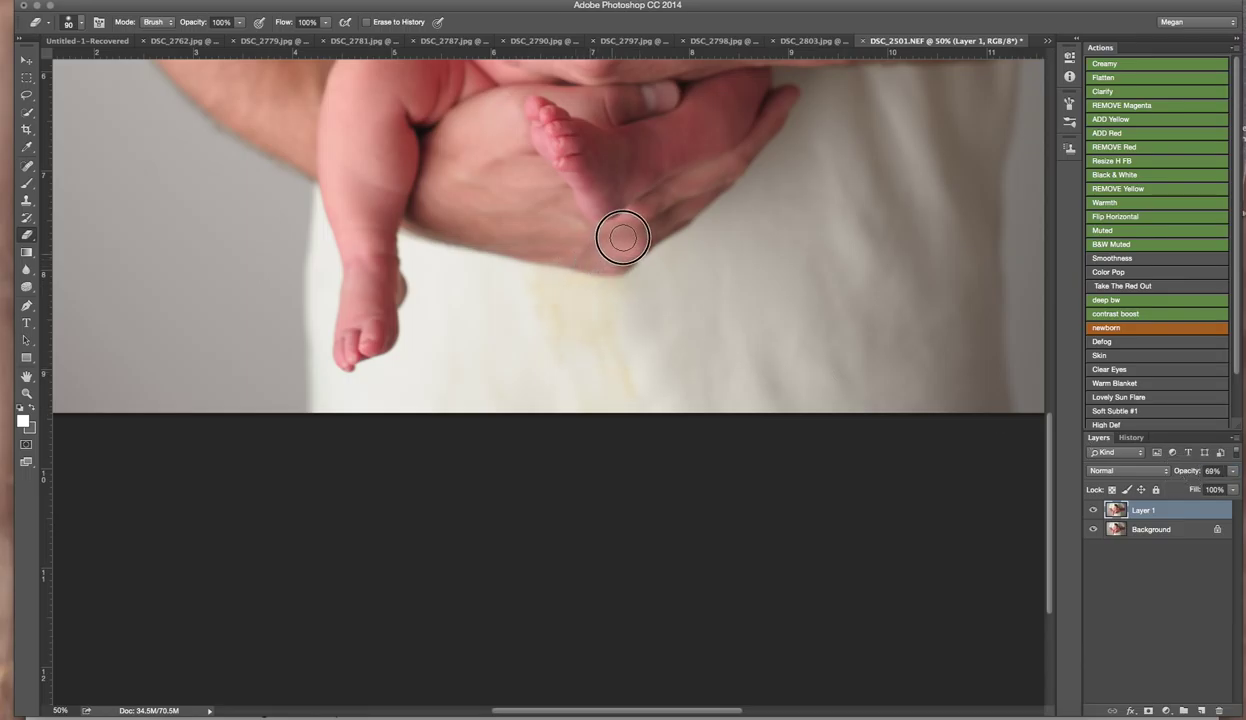
left_click_drag(1187, 470, 1230, 470)
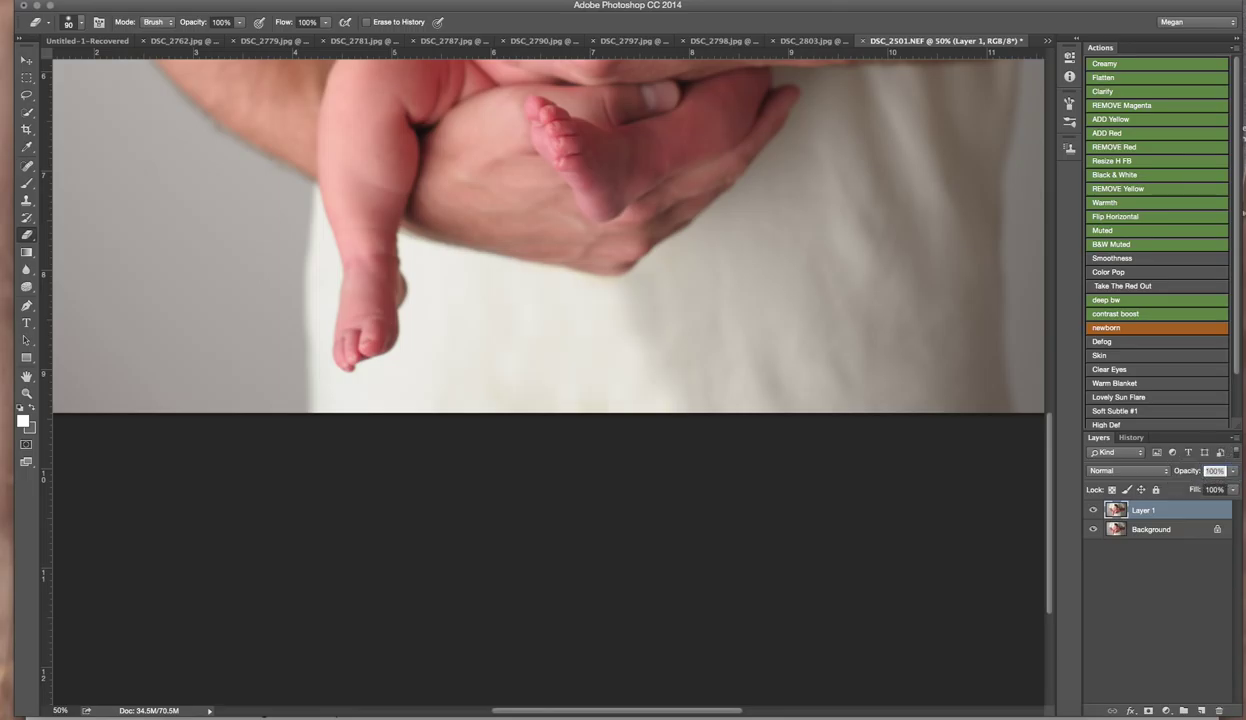
Step: Paint Soft Skin smoothing over the baby's forehead, shoulder, arm and leg with a smaller brush
key("z")
left_click(641, 247, "alt")
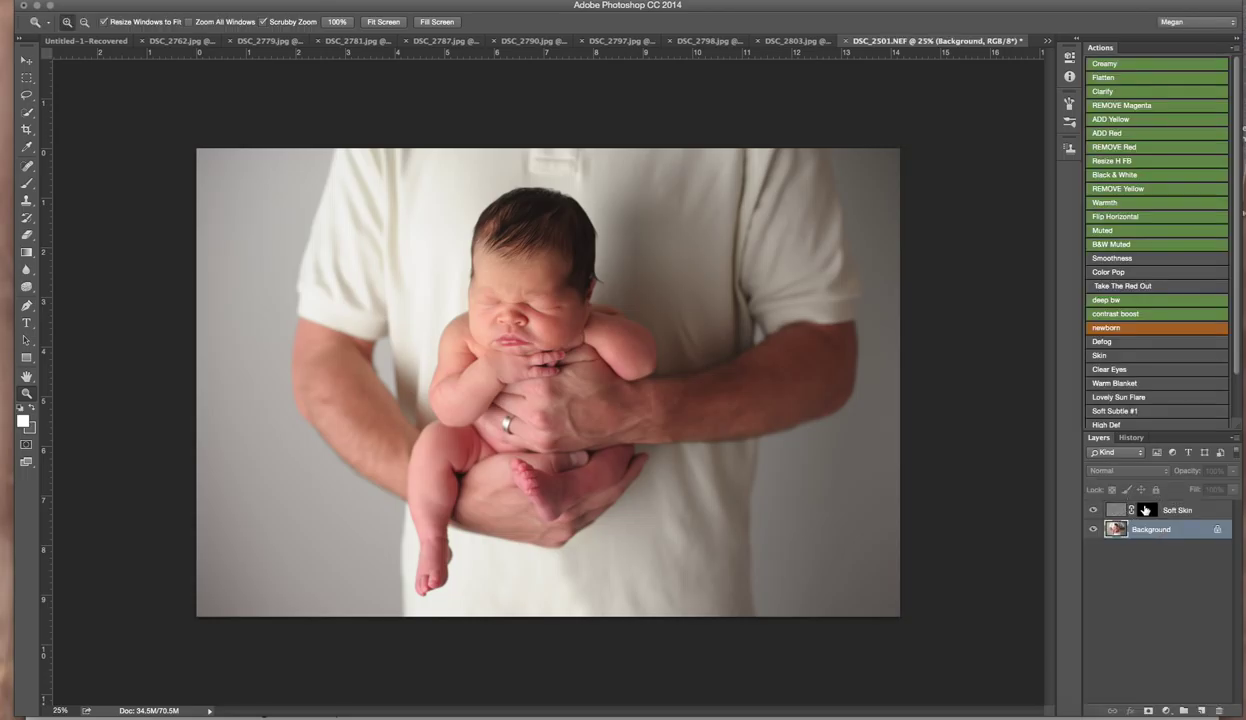
key("bracketleft")
key("bracketleft")
key("bracketleft")
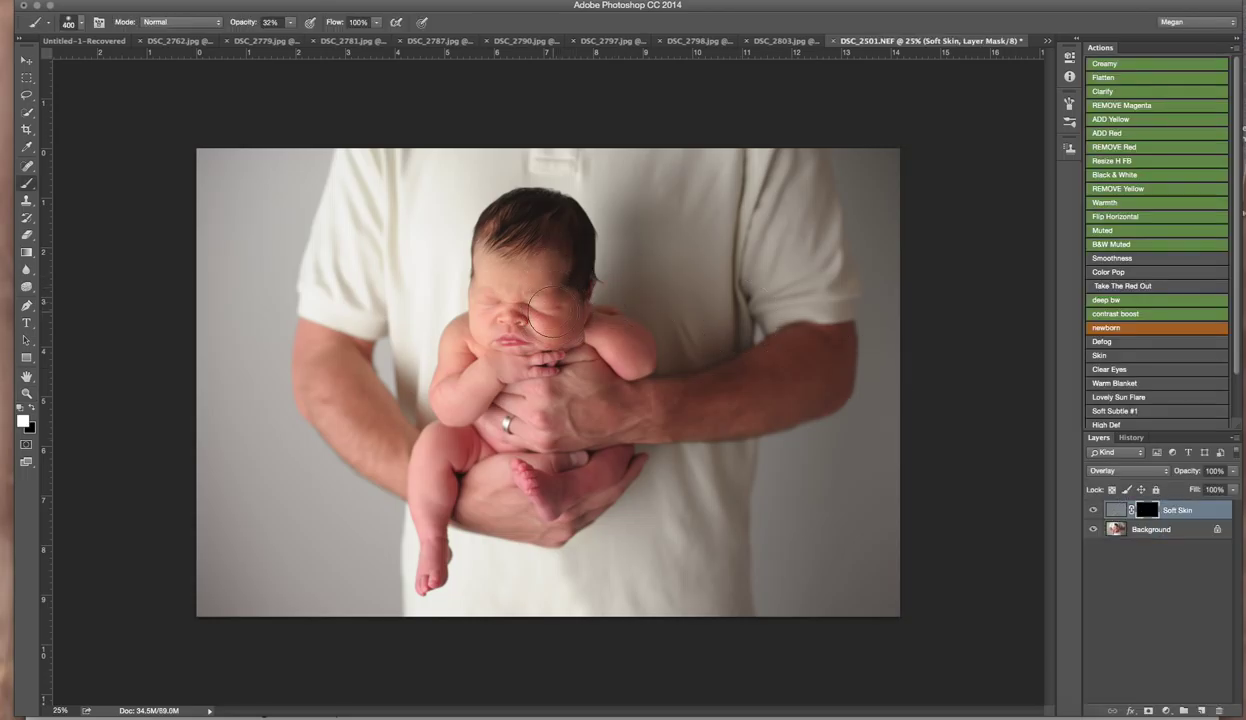
key("bracketleft")
left_click_drag(509, 275, 515, 262)
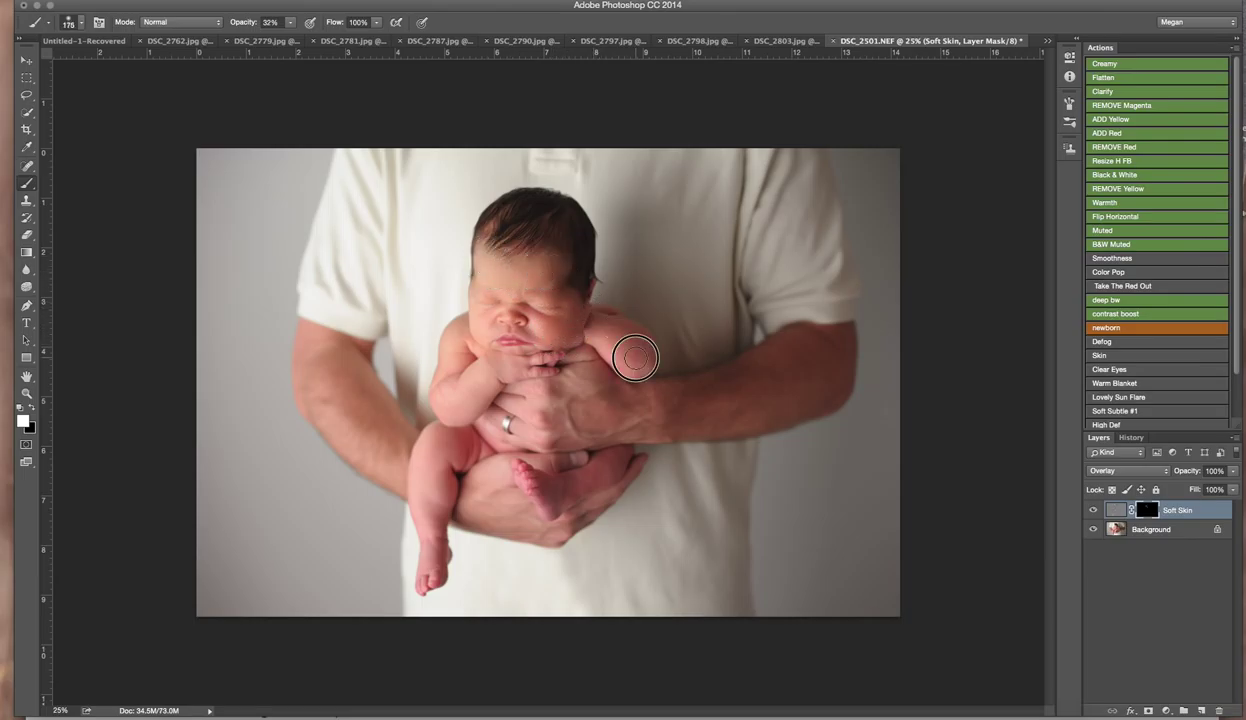
left_click_drag(634, 356, 628, 353)
mouse_move(463, 396)
left_mouse_down()
mouse_move(446, 489)
mouse_move(441, 438)
left_mouse_up()
Step: Flatten the Soft Skin layer, apply Defog at 65% opacity, and flatten again
left_click(1104, 77)
left_click(1109, 341)
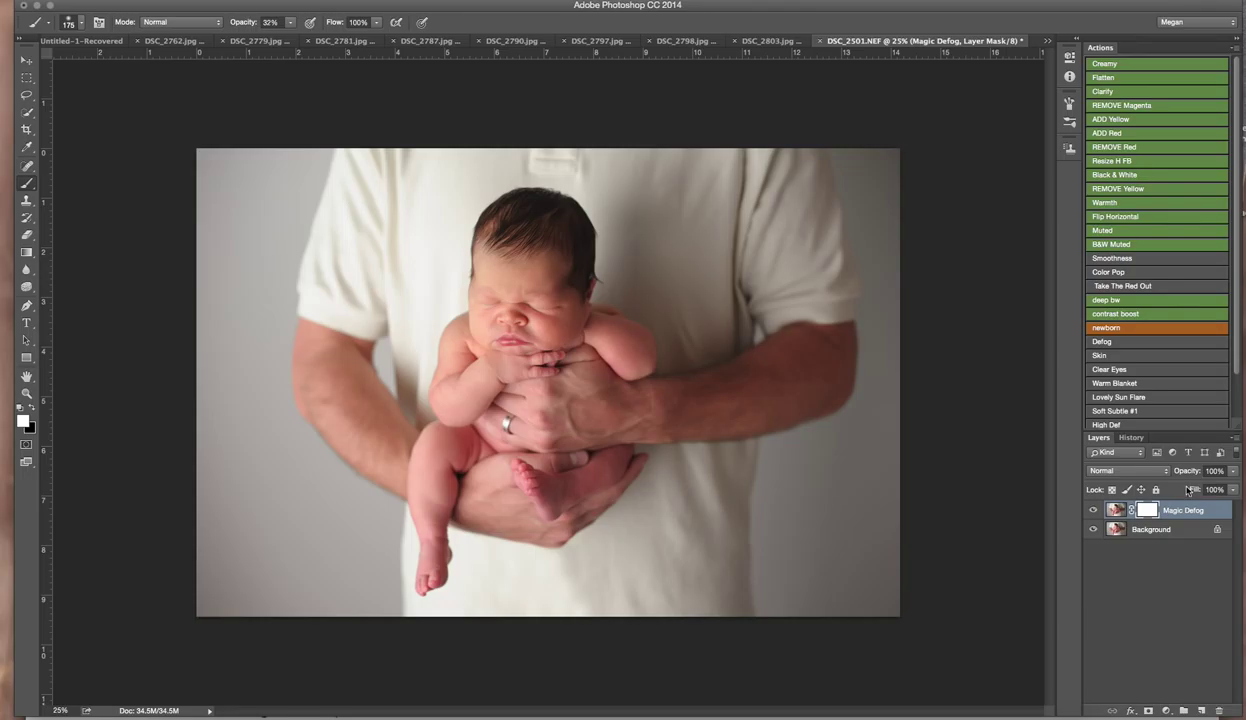
left_click_drag(1189, 473, 1150, 462)
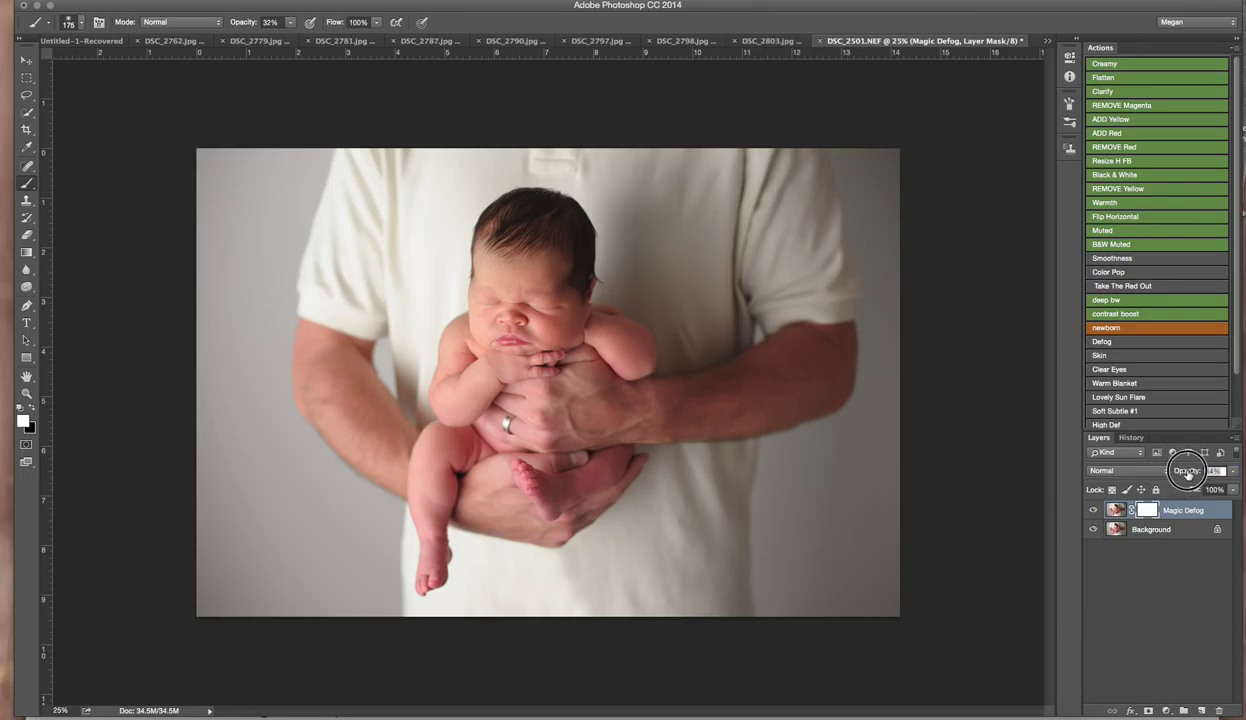
left_click(1101, 78)
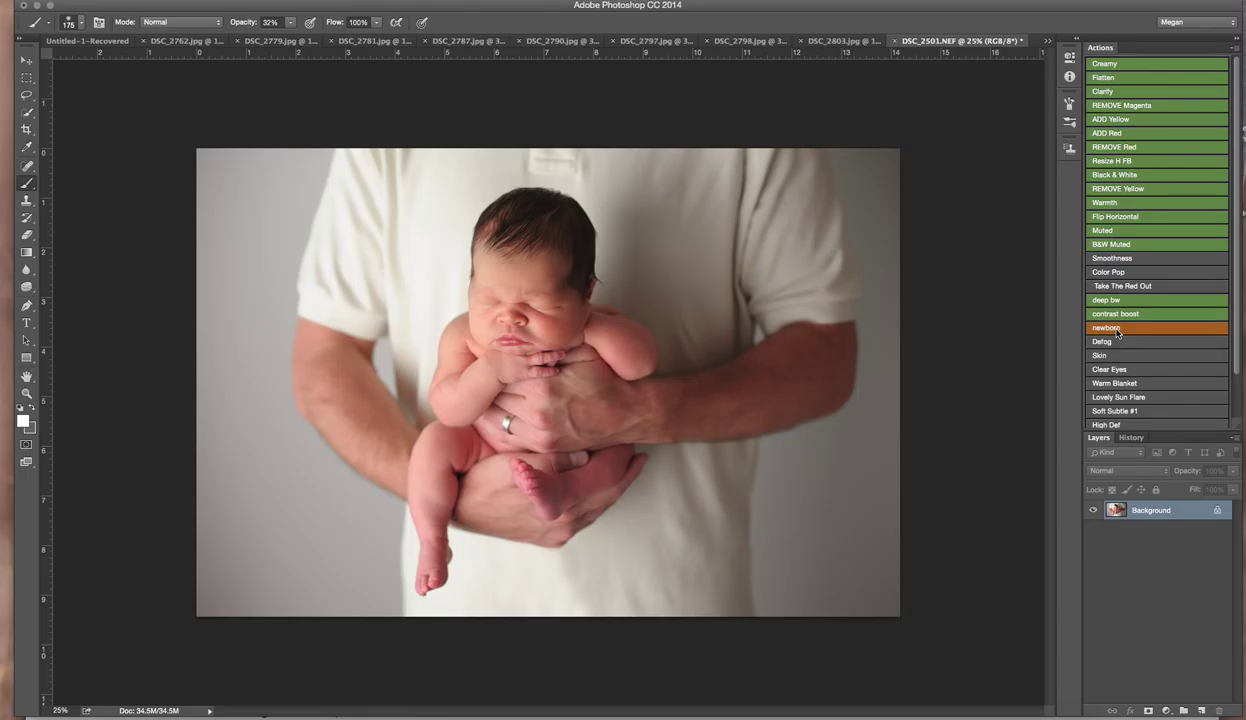
scroll(1117, 332, "down", 2)
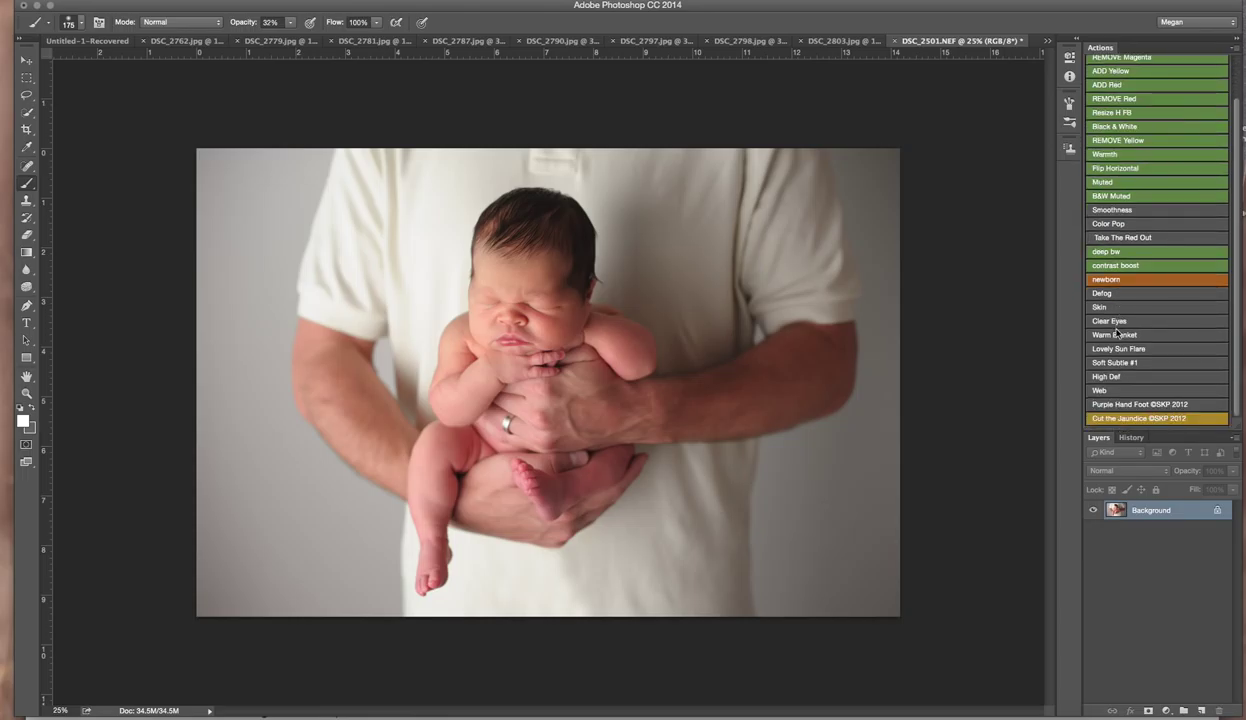
Step: Run Purple Hand Foot and paint the Red Be Gone mask over the baby's thigh and foot
left_click(1119, 405)
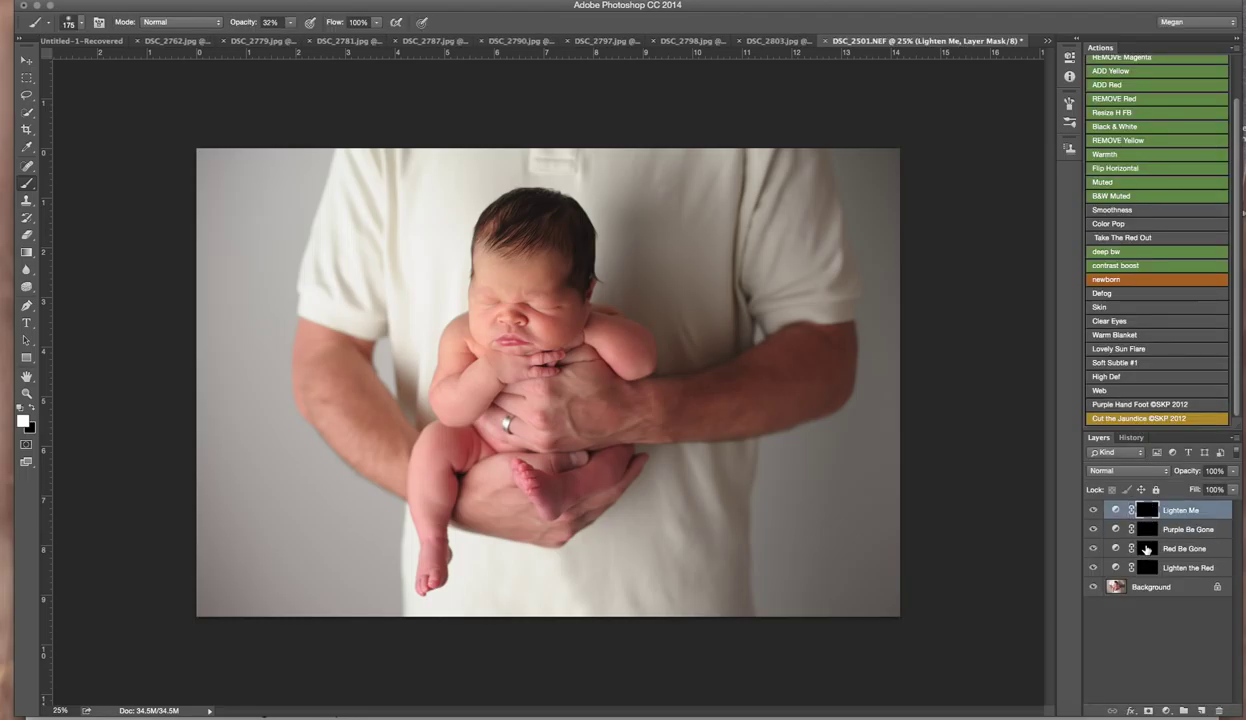
left_click(1147, 549)
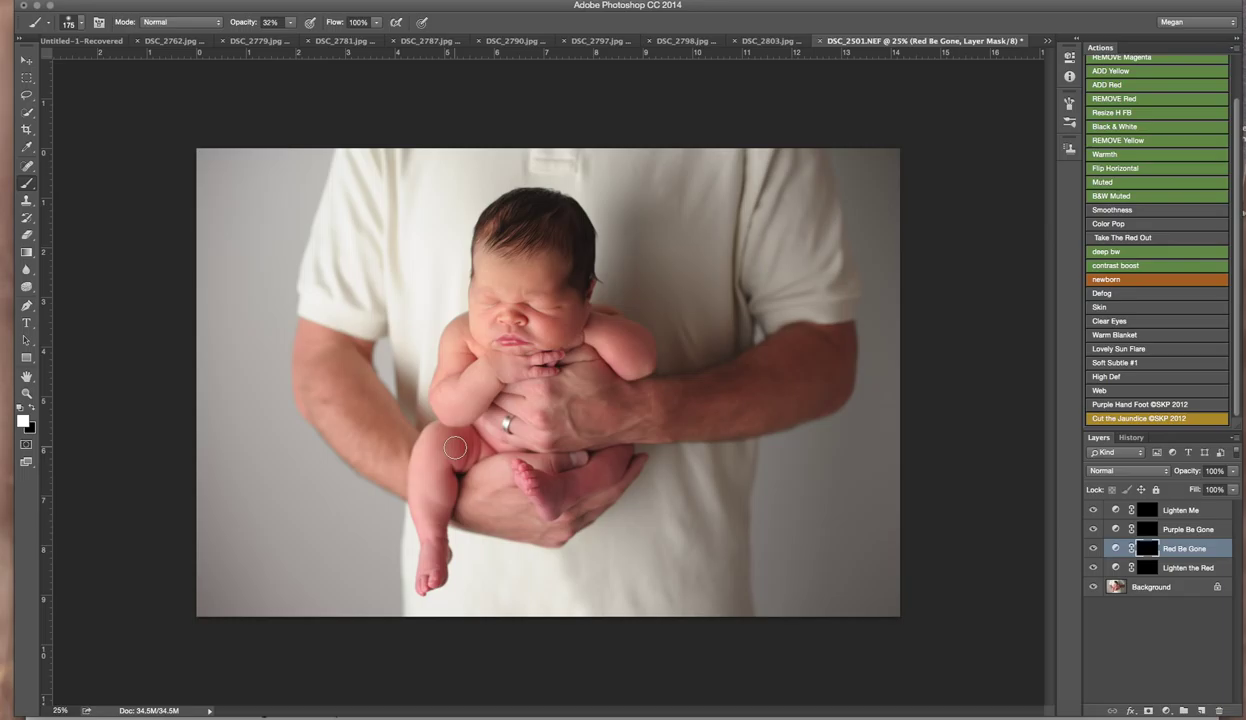
key("bracketright")
key("bracketright")
key("bracketright")
key("bracketright")
left_click_drag(460, 450, 550, 488)
key("bracketright")
key("bracketright")
key("bracketright")
scroll(1112, 150, "up", 3)
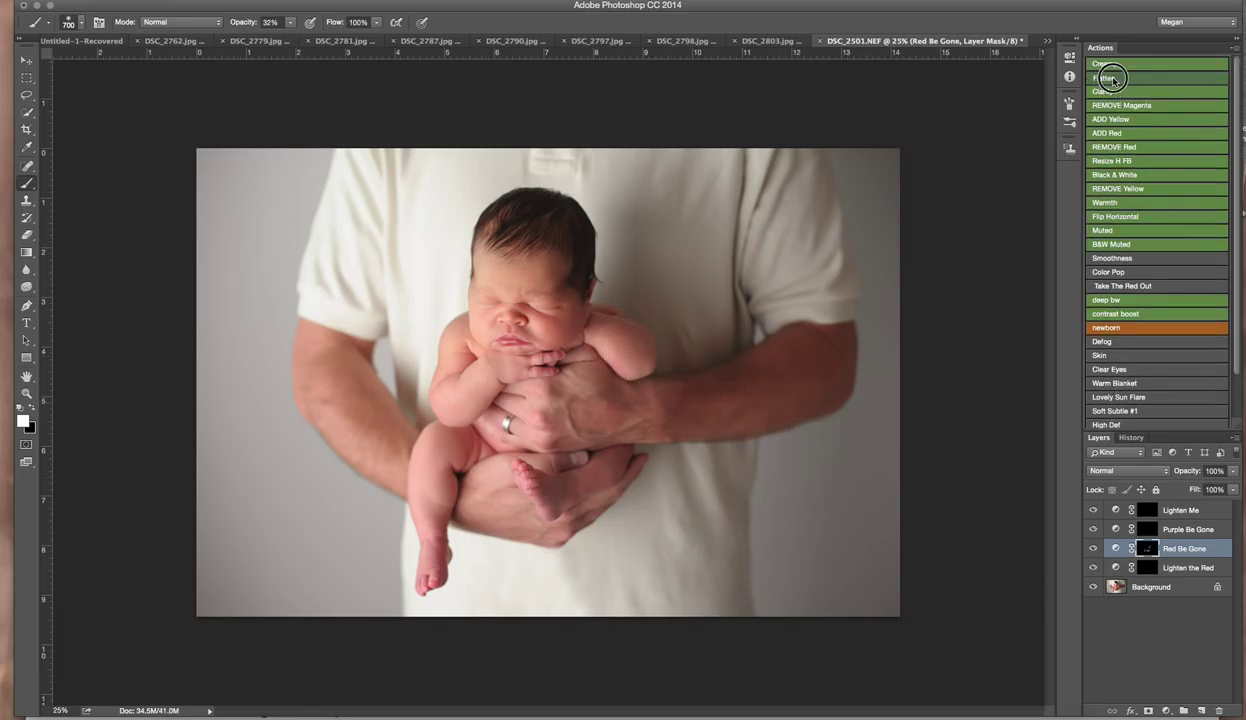
Step: Run the newborn action, tune brighten, dull pop and Hue/Saturation 1 opacity, then merge
left_click(1113, 327)
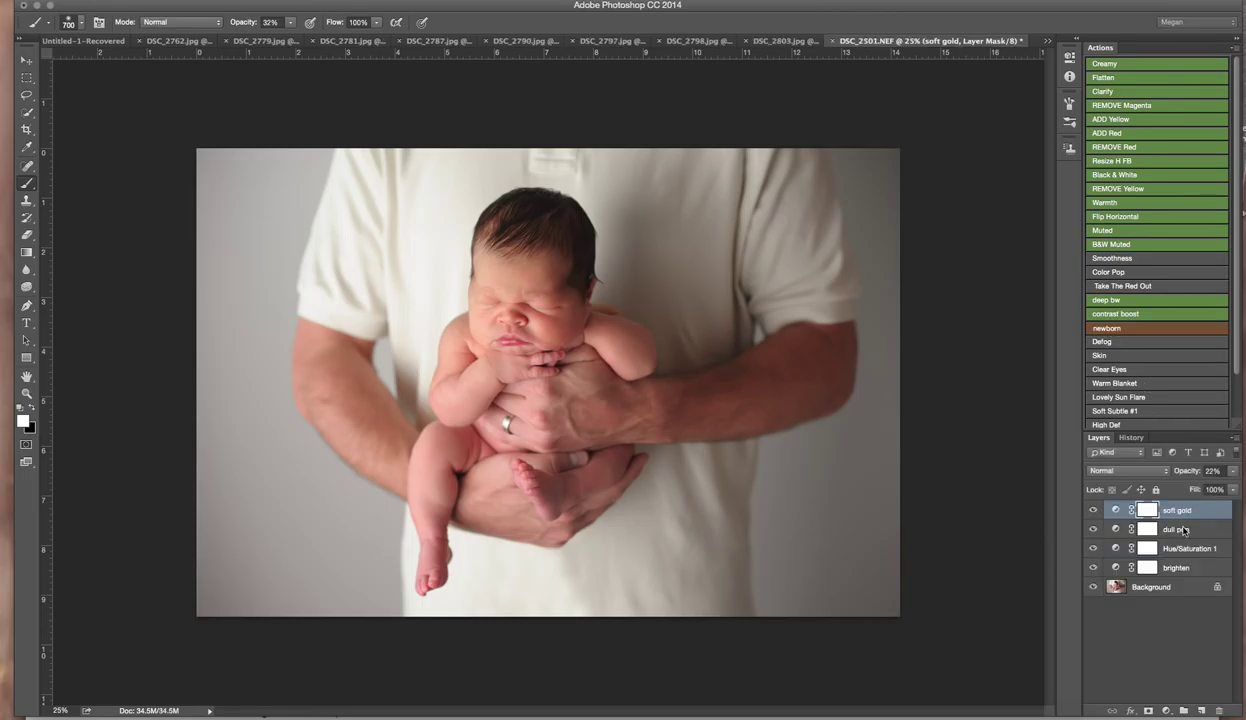
key("Return")
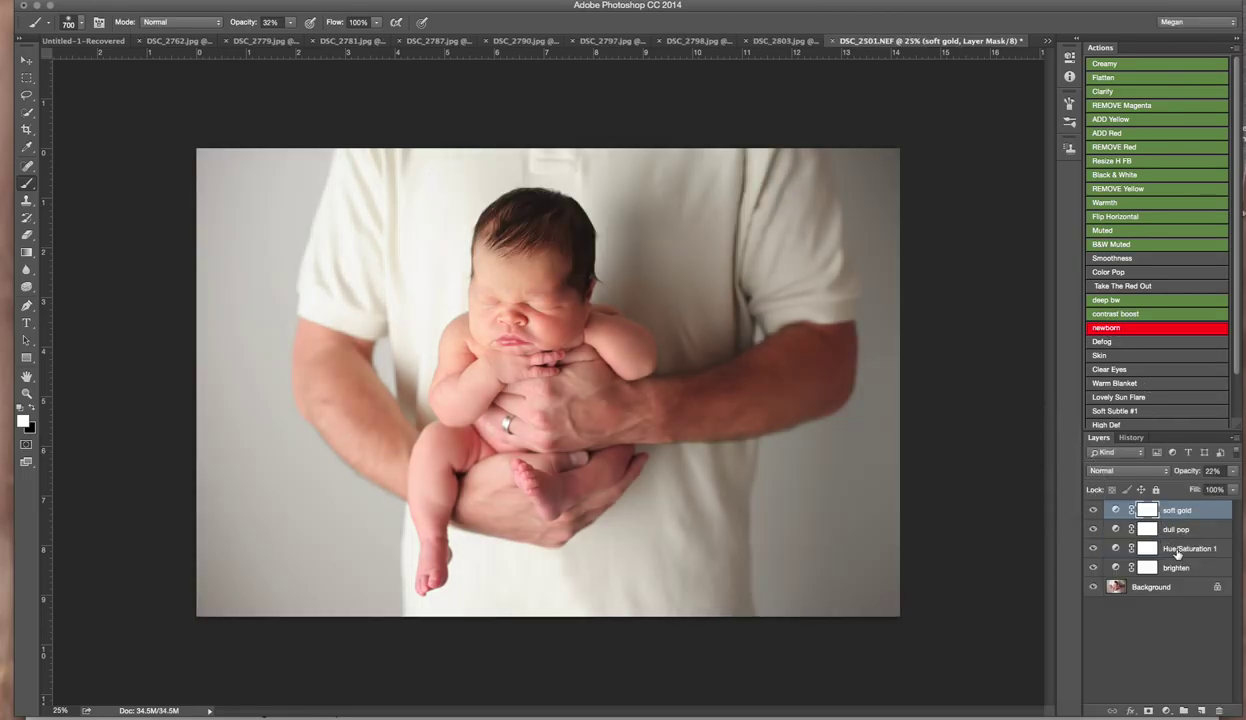
left_click(1160, 566)
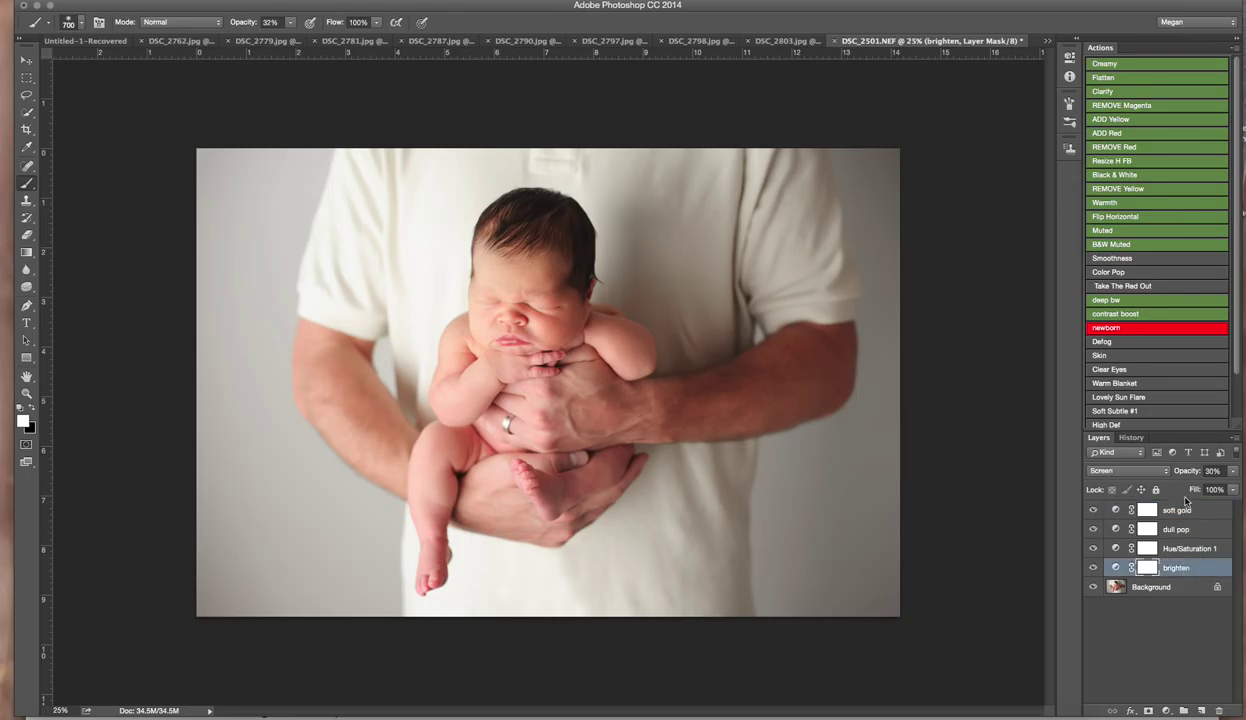
mouse_move(1190, 472)
left_mouse_down()
mouse_move(1145, 470)
mouse_move(1179, 473)
left_mouse_up()
left_click(1148, 528)
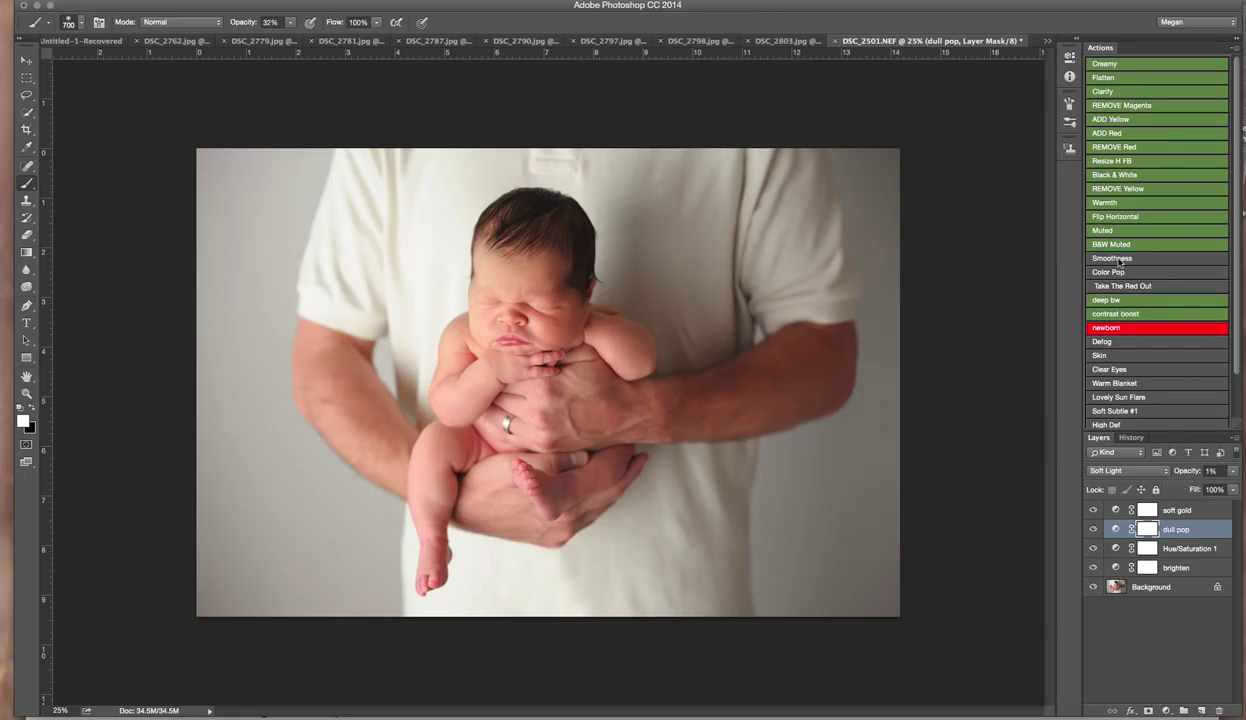
left_click(1179, 548)
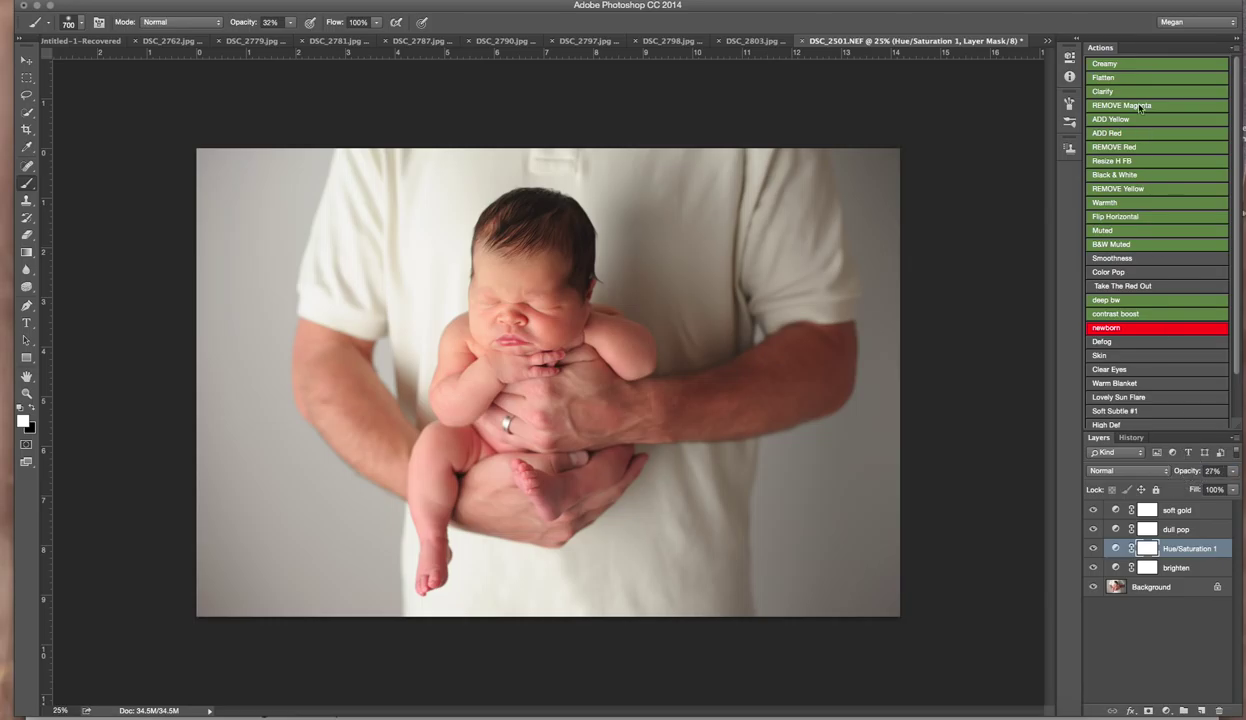
left_click(1104, 77)
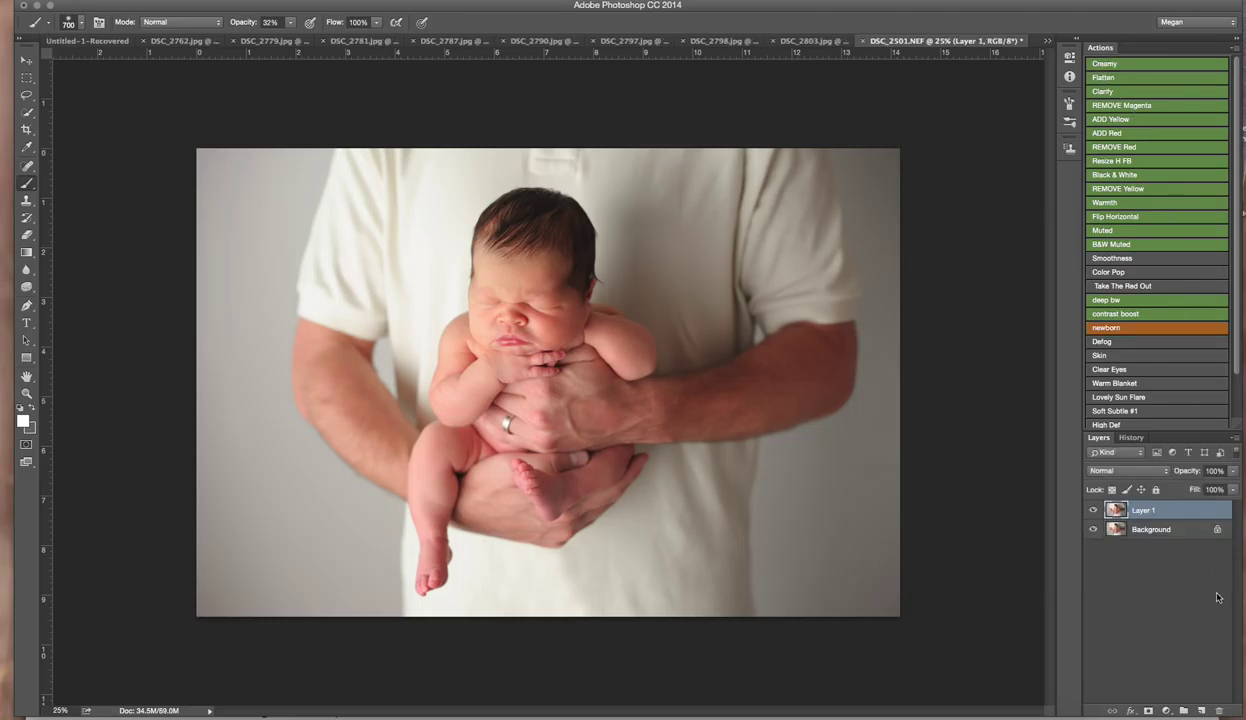
Step: Add a 4% cream Color Overlay to Layer 1 and flatten the image
left_click(1130, 710)
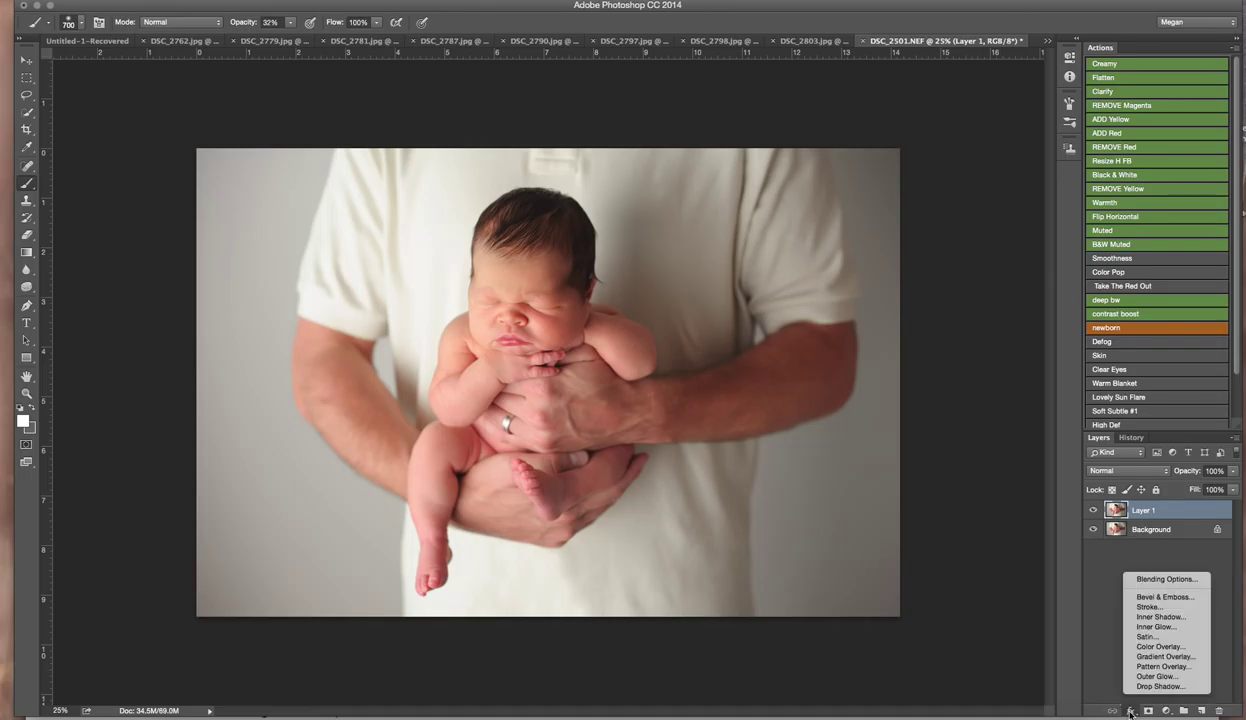
left_click(1148, 653)
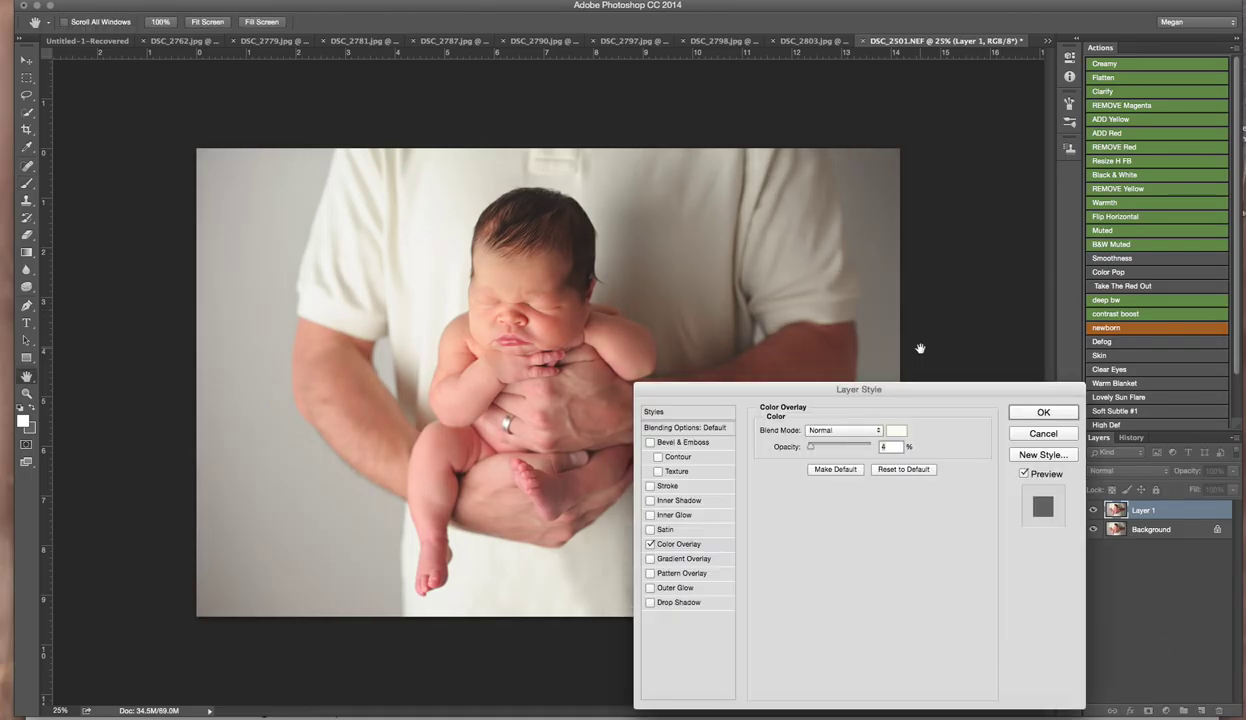
key("Return")
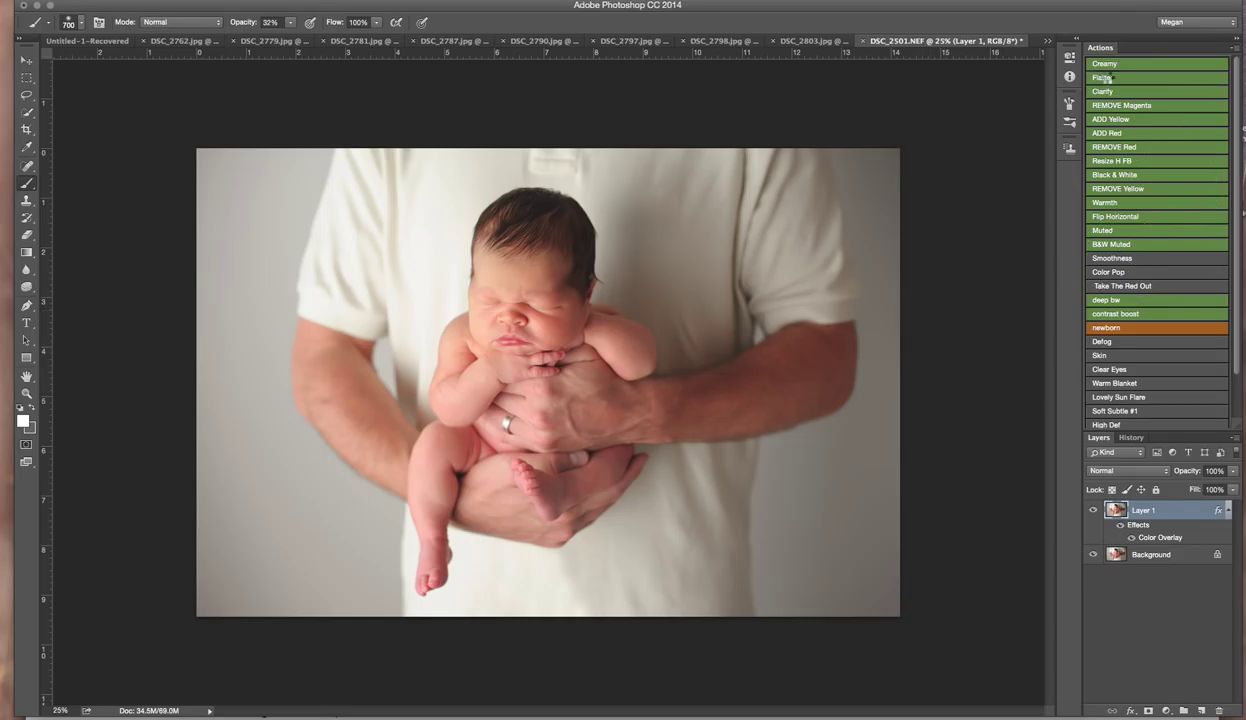
left_click(1103, 77)
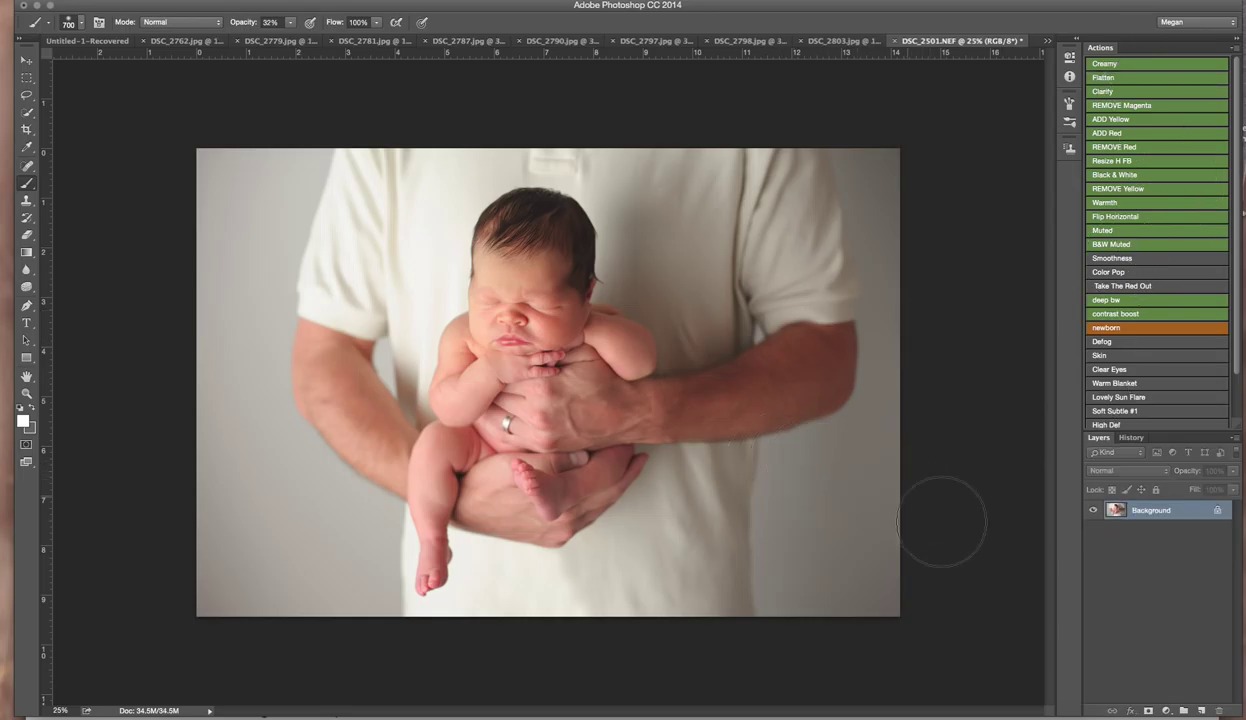